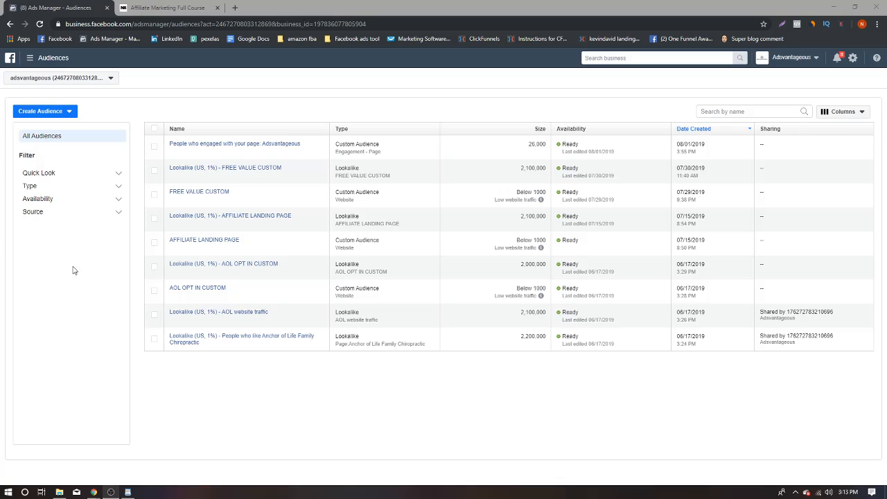
- Go to the Audiences page and start a custom audience that uses website traffic as its source
{"action": "left_click", "coordinate": [42, 57]}
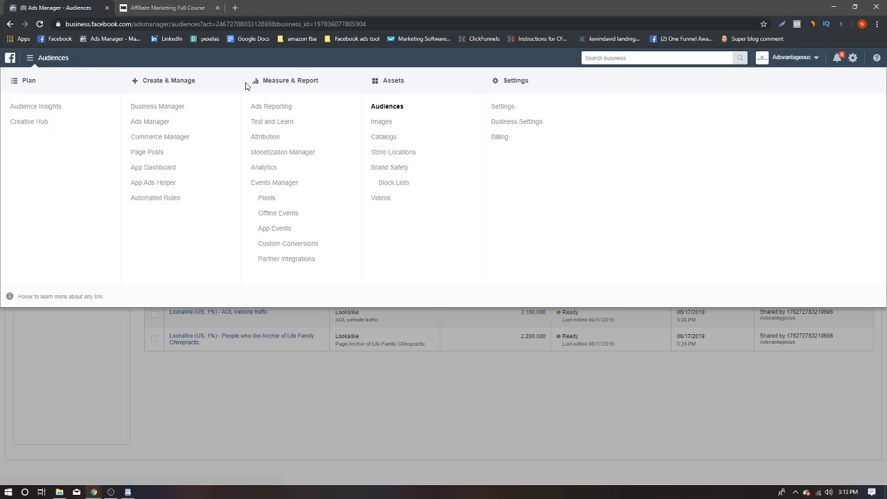
{"action": "left_click", "coordinate": [408, 106]}
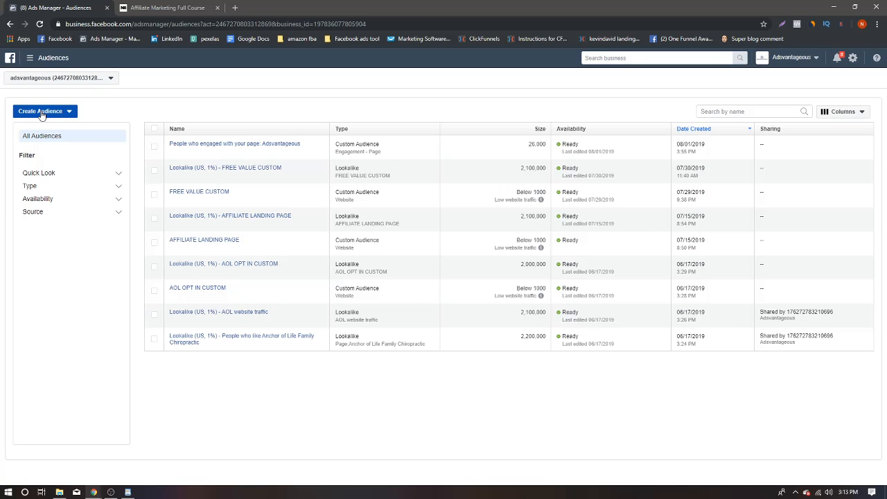
{"action": "left_click", "coordinate": [42, 112]}
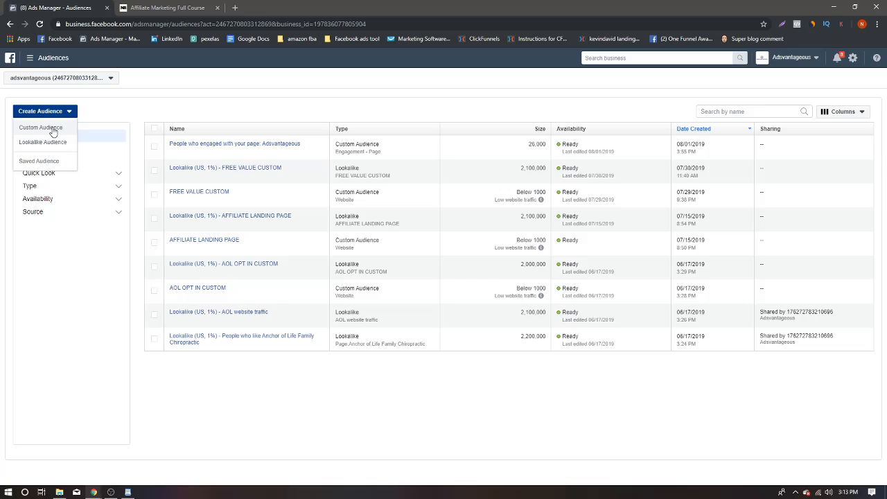
{"action": "left_click", "coordinate": [53, 130]}
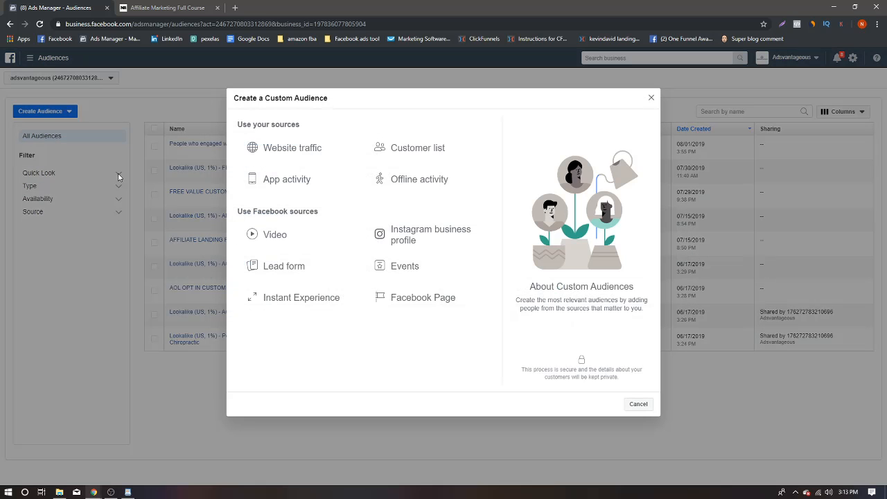
{"action": "left_click", "coordinate": [299, 150]}
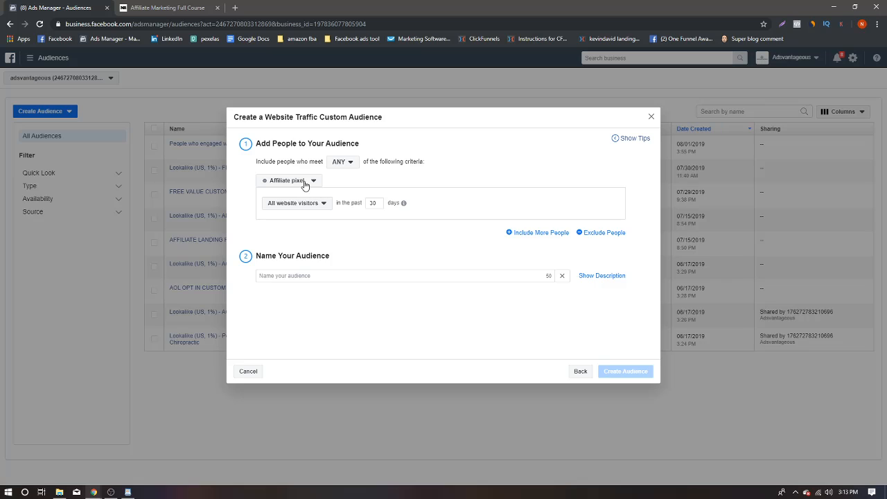
- Use the SuperaffiliateMasters pixel as the audience source and require people to meet ALL of the criteria
{"action": "left_click", "coordinate": [304, 182]}
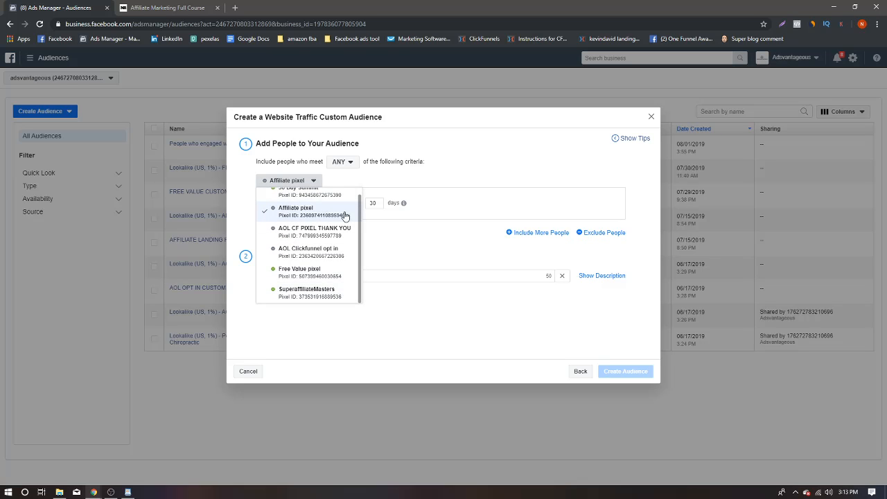
{"action": "left_click", "coordinate": [302, 292]}
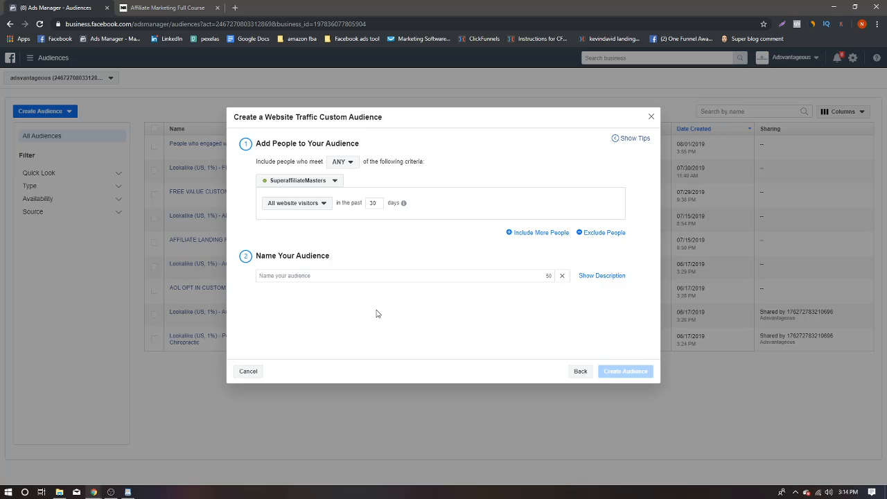
{"action": "left_click", "coordinate": [341, 161]}
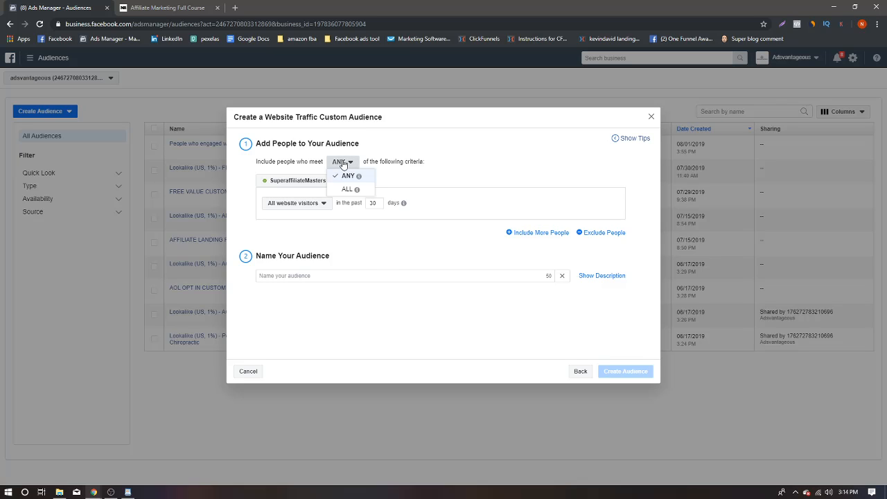
{"action": "left_click", "coordinate": [348, 190]}
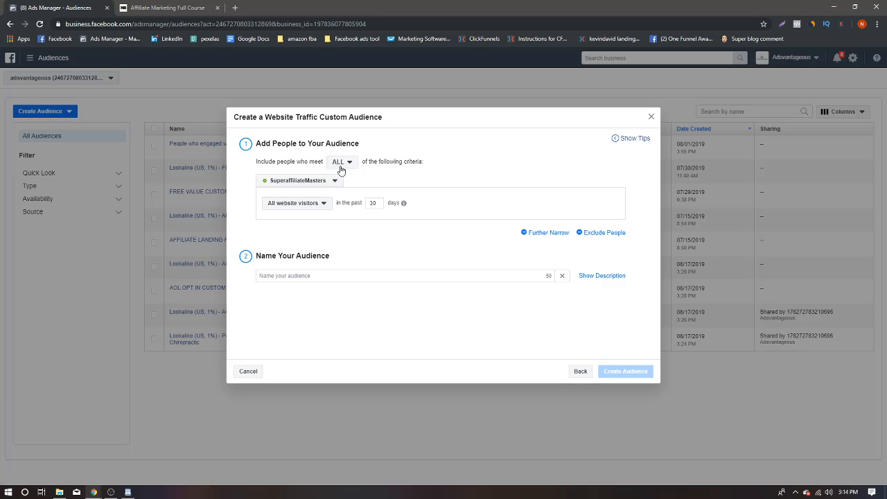
{"action": "left_click", "coordinate": [302, 203]}
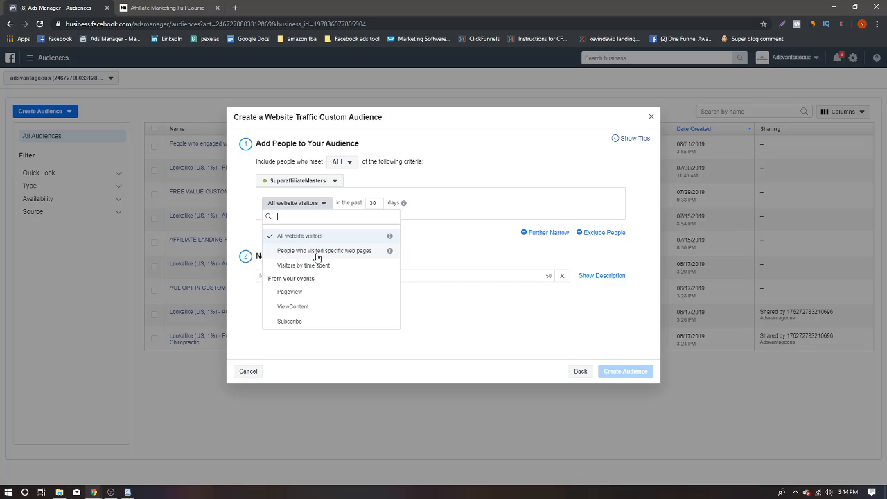
{"action": "left_click", "coordinate": [317, 255]}
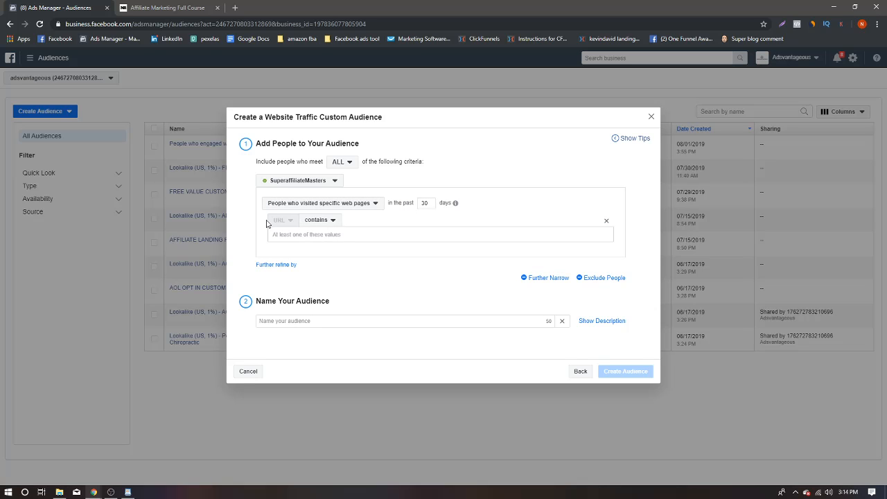
{"action": "left_click", "coordinate": [135, 4]}
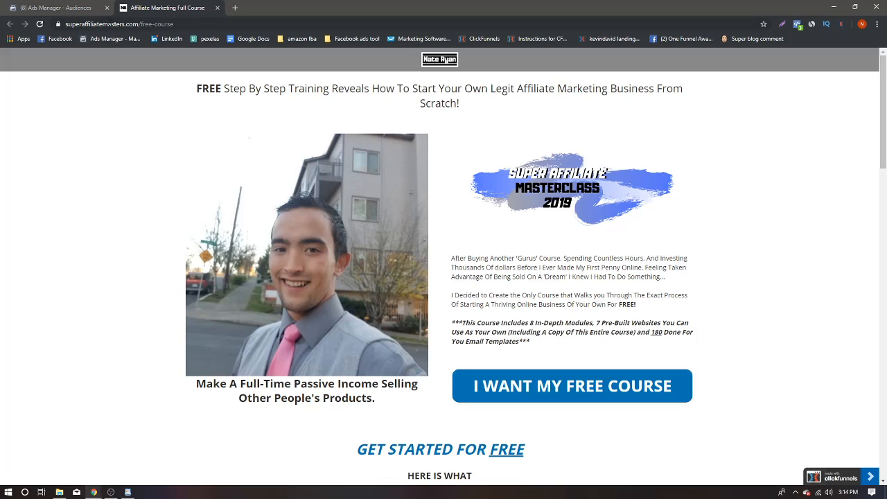
{"action": "left_click", "coordinate": [111, 25]}
{"action": "right_click", "coordinate": [111, 25]}
{"action": "left_click", "coordinate": [142, 87]}
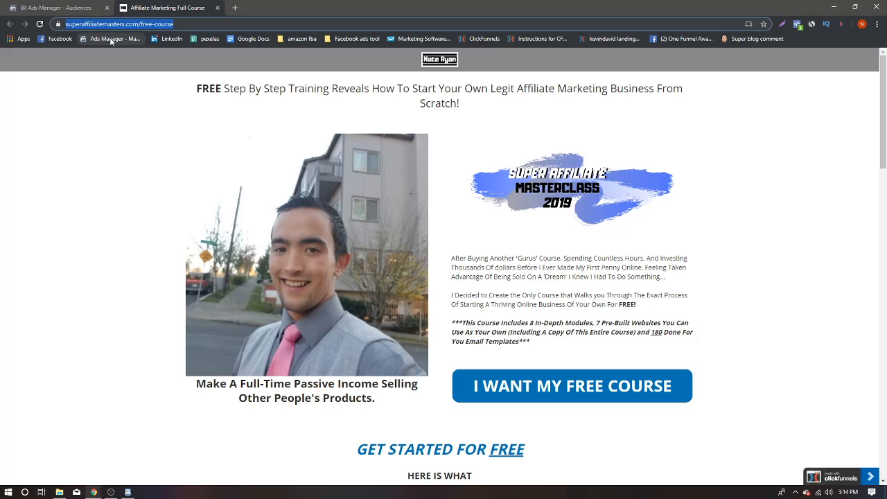
{"action": "left_click", "coordinate": [79, 8]}
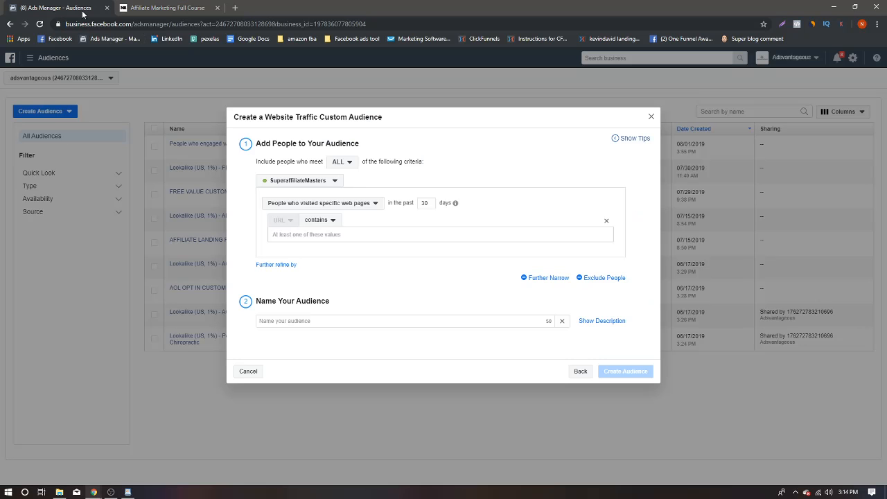
{"action": "right_click", "coordinate": [332, 235]}
{"action": "left_click", "coordinate": [364, 307]}
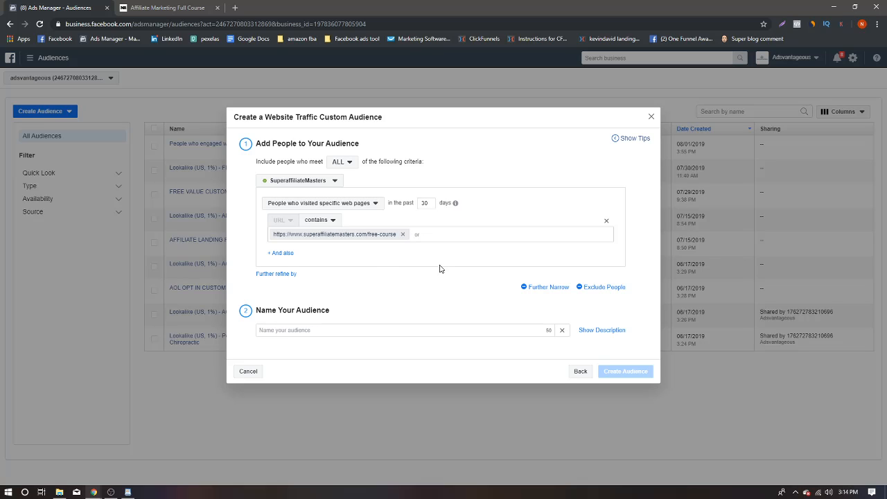
- Add an exclusion on the SuperaffiliateMasters pixel for people who visited specific web pages
{"action": "left_click", "coordinate": [602, 287]}
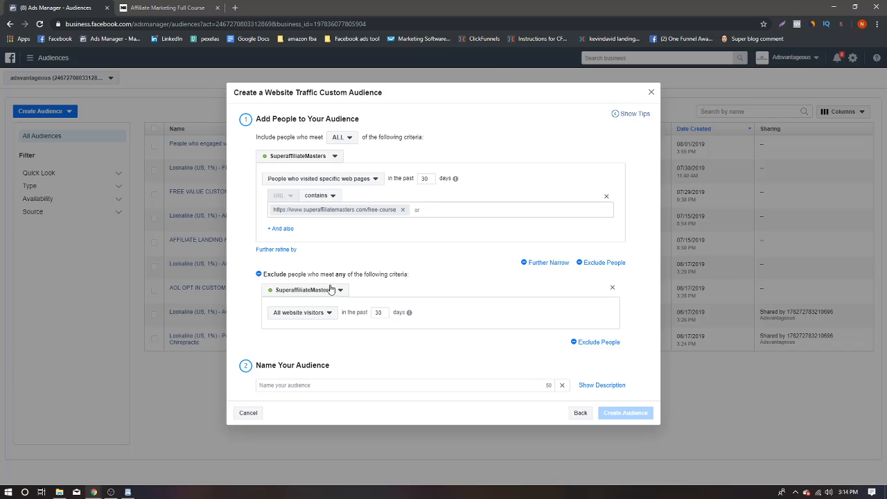
{"action": "left_click", "coordinate": [327, 315]}
{"action": "left_click", "coordinate": [480, 299]}
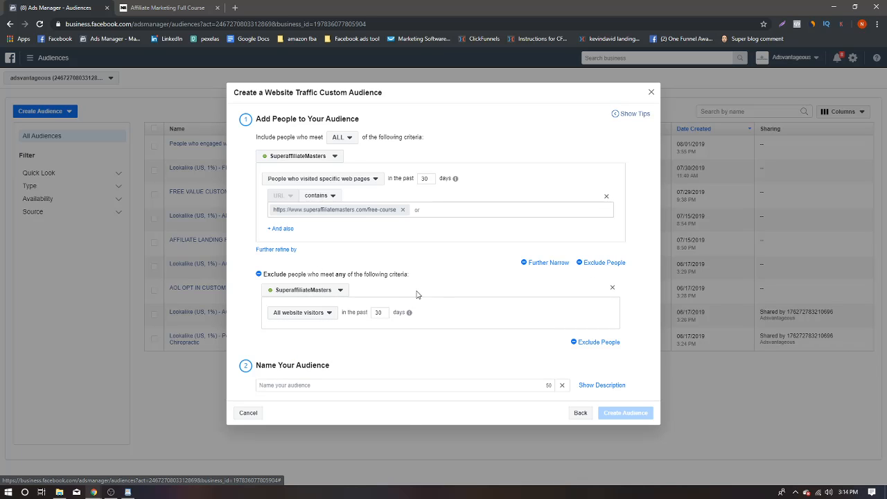
{"action": "left_click", "coordinate": [307, 293]}
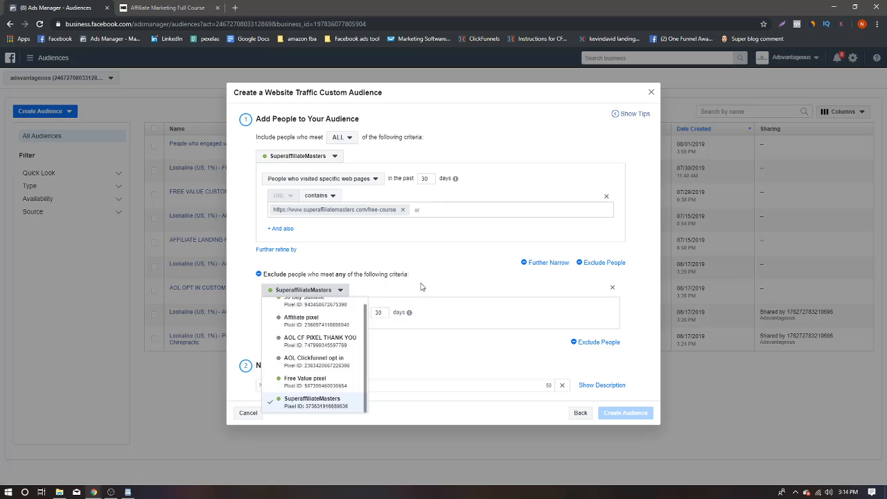
{"action": "left_click", "coordinate": [307, 294]}
{"action": "left_click", "coordinate": [312, 315]}
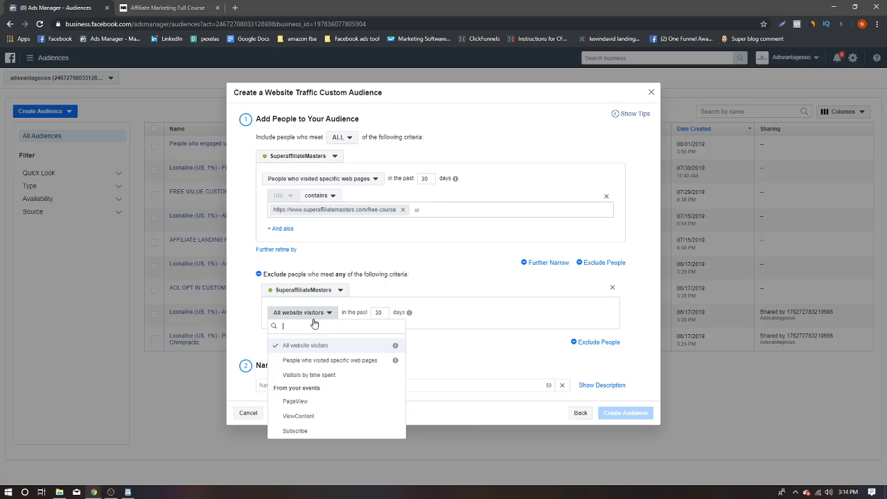
{"action": "left_click", "coordinate": [350, 362]}
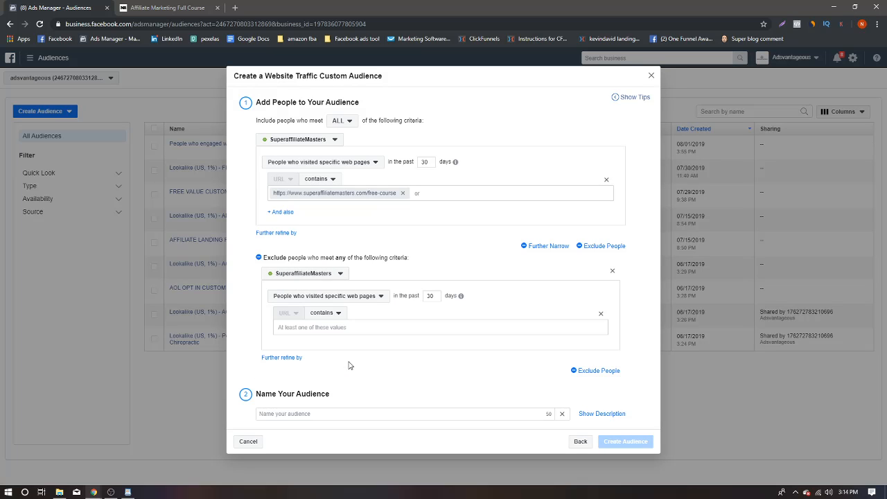
- Set the time window of both the inclusion and the exclusion rule to 180 days
{"action": "double_click", "coordinate": [424, 162]}
{"action": "type", "text": "180"}
{"action": "double_click", "coordinate": [439, 296]}
{"action": "type", "text": "880"}
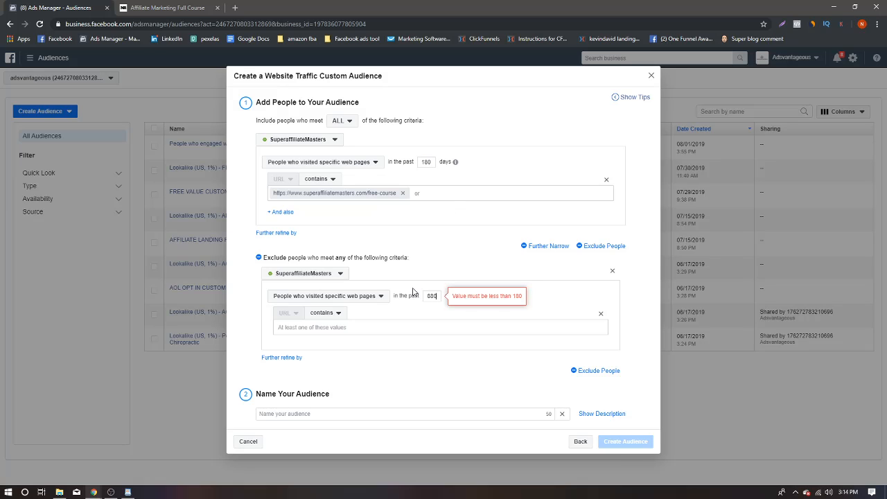
{"action": "key", "text": "BackSpace"}
{"action": "key", "text": "BackSpace"}
{"action": "key", "text": "BackSpace"}
{"action": "type", "text": "10"}
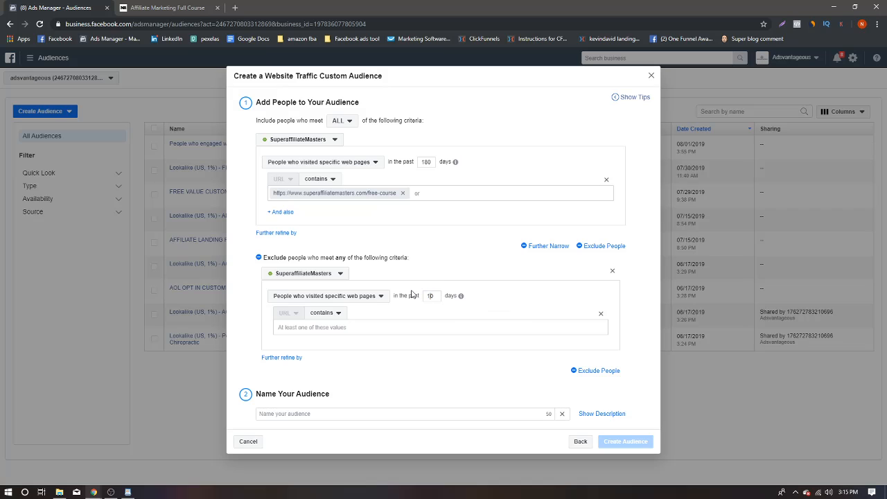
{"action": "type", "text": "8"}
{"action": "double_click", "coordinate": [438, 296]}
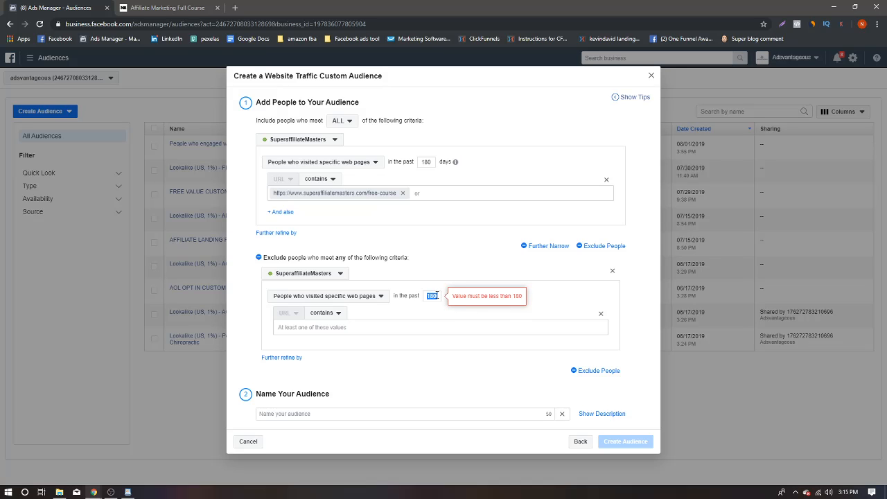
{"action": "type", "text": "180"}
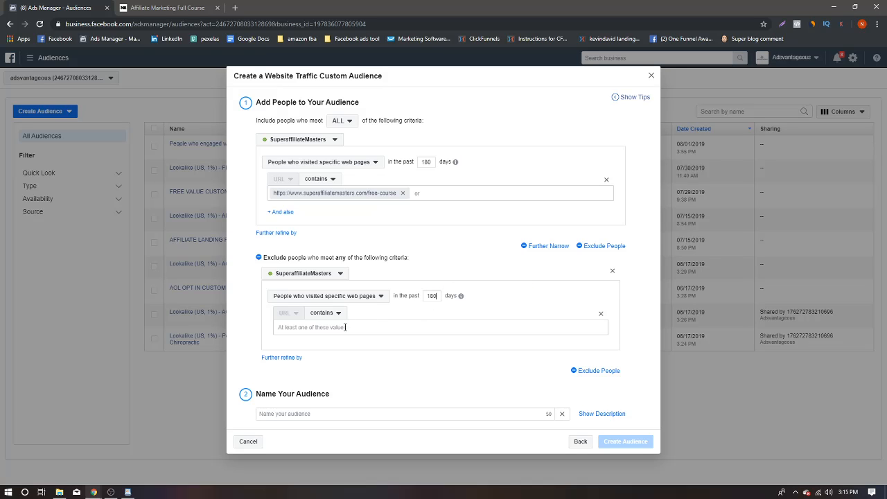
- Opt in on the free-course page and use the resulting welcome-to-the-family page's full address as the exclusion rule's URL value
{"action": "left_click", "coordinate": [167, 7]}
{"action": "left_click", "coordinate": [528, 386]}
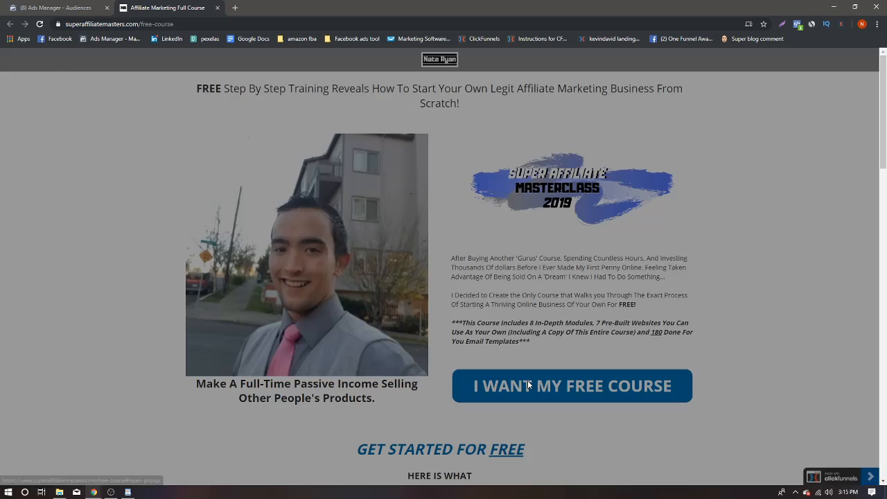
{"action": "left_click", "coordinate": [437, 262]}
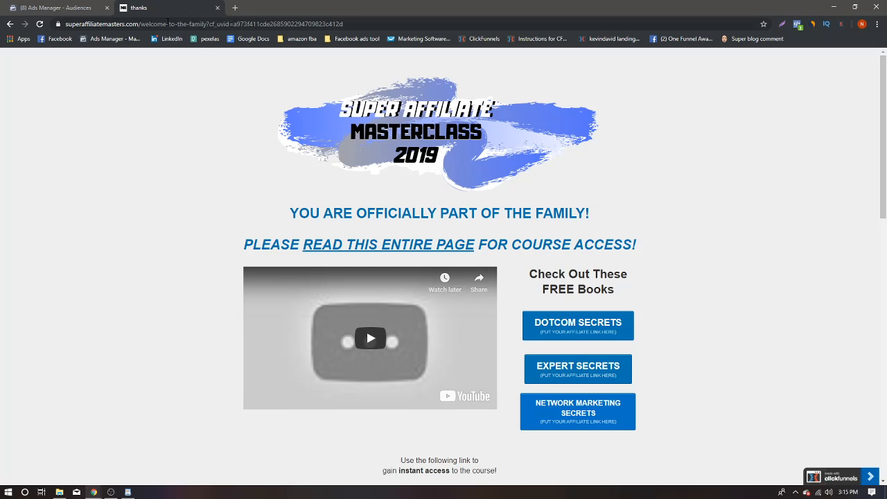
{"action": "left_click", "coordinate": [167, 24]}
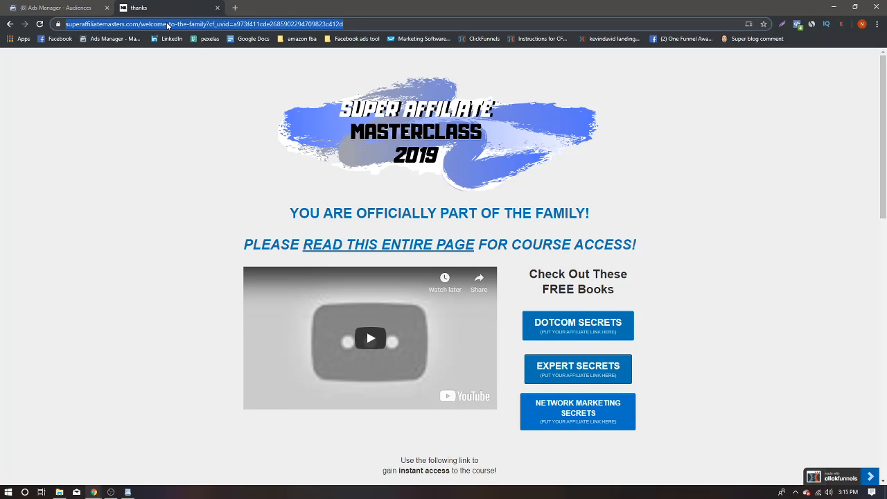
{"action": "right_click", "coordinate": [167, 24]}
{"action": "left_click", "coordinate": [199, 88]}
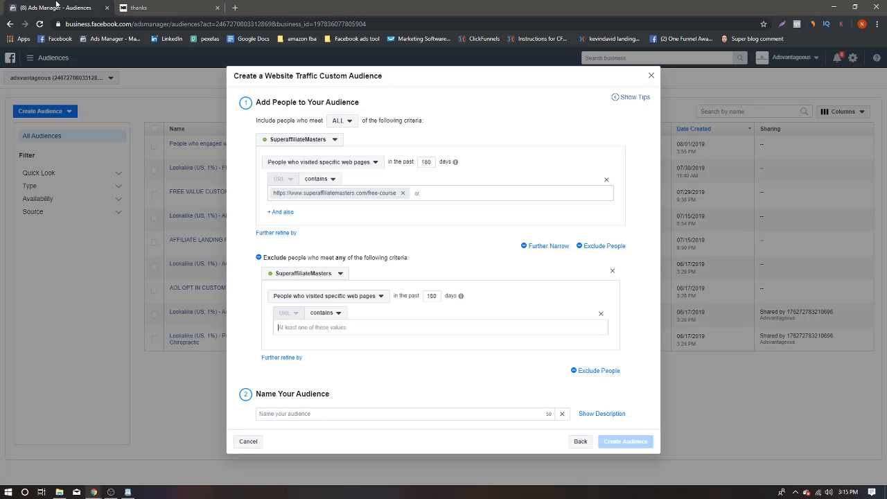
{"action": "left_click", "coordinate": [62, 7]}
{"action": "right_click", "coordinate": [308, 326]}
{"action": "left_click", "coordinate": [347, 397]}
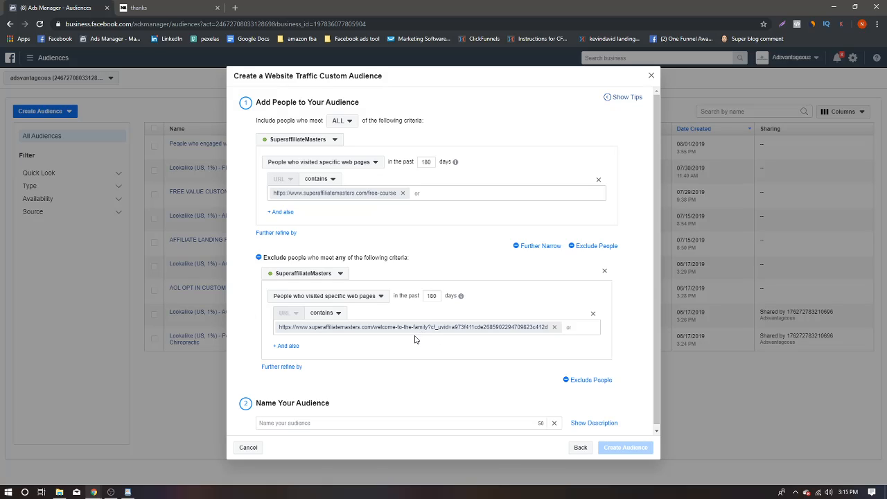
- Name the audience "Superaffiliate Masters Retarget", create it and close the confirmation
{"action": "left_click", "coordinate": [300, 422]}
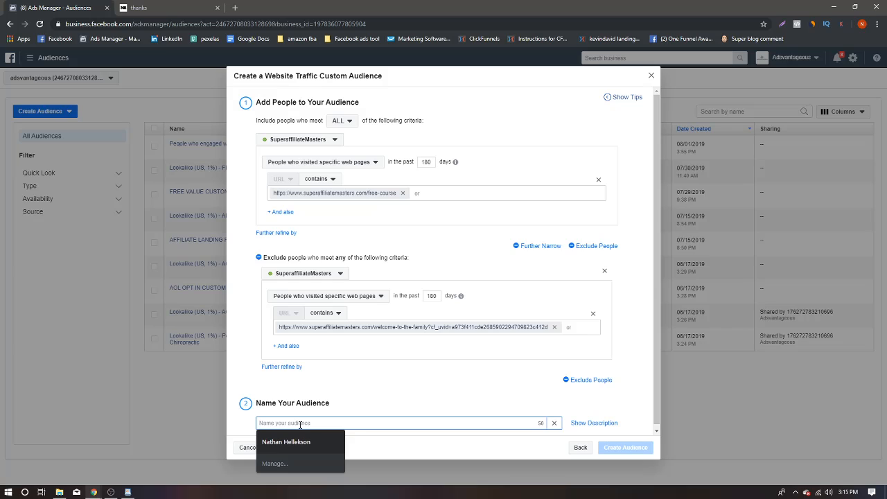
{"action": "type", "text": "Su"}
{"action": "key", "text": "BackSpace"}
{"action": "key", "text": "BackSpace"}
{"action": "type", "text": "Superaf"}
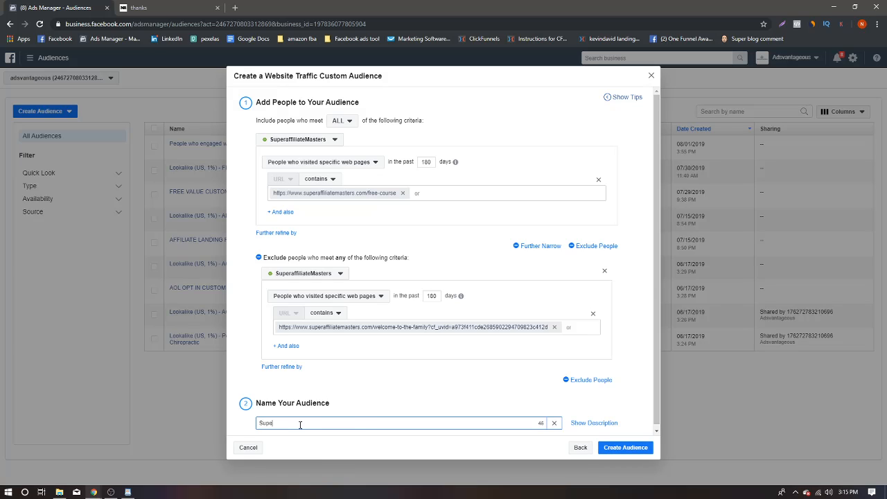
{"action": "type", "text": "filiate Masterss Retarget"}
{"action": "left_click", "coordinate": [625, 447]}
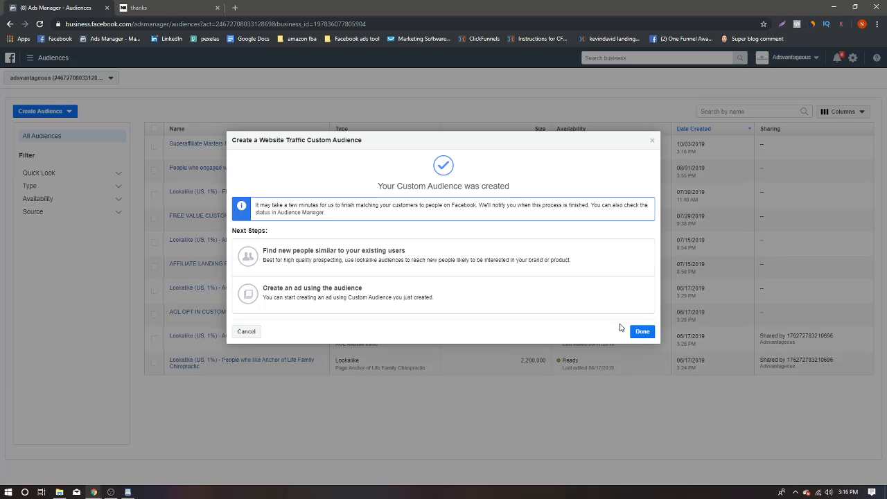
{"action": "left_click", "coordinate": [642, 332]}
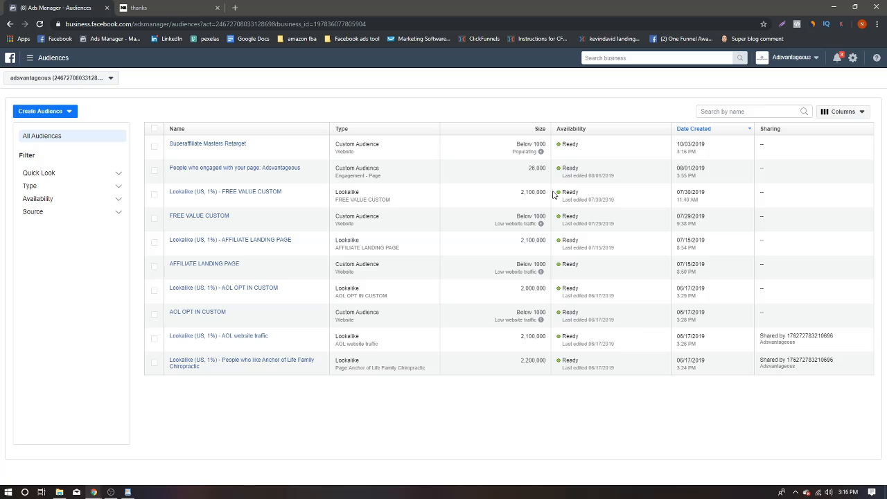
- Start a new website traffic custom audience on the SuperaffiliateMasters pixel, including people who meet ALL of the criteria
{"action": "left_click", "coordinate": [54, 114]}
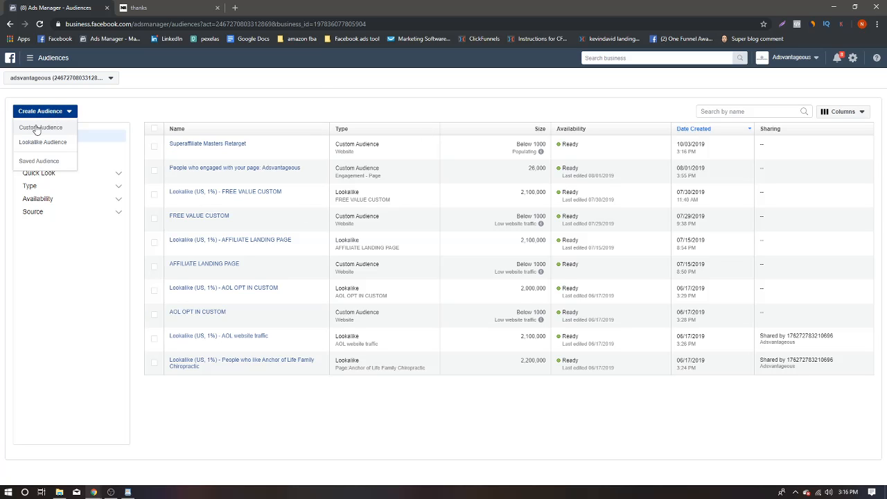
{"action": "left_click", "coordinate": [38, 129]}
{"action": "left_click", "coordinate": [305, 147]}
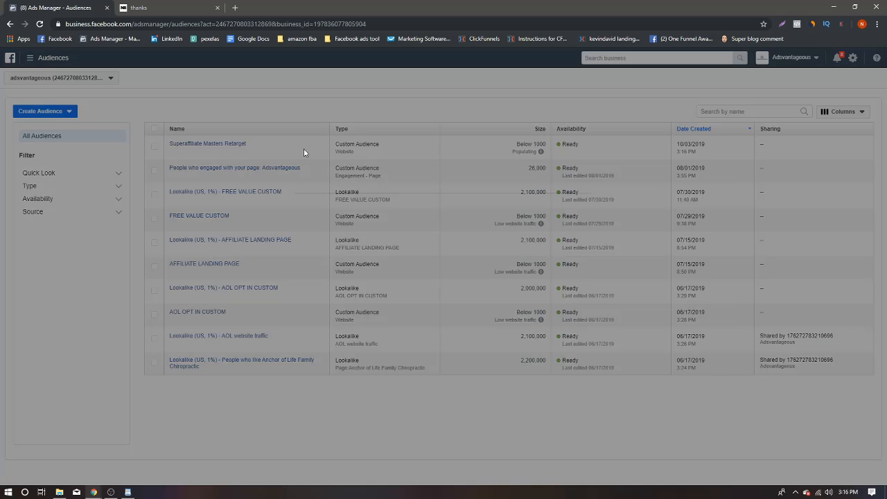
{"action": "left_click", "coordinate": [309, 182]}
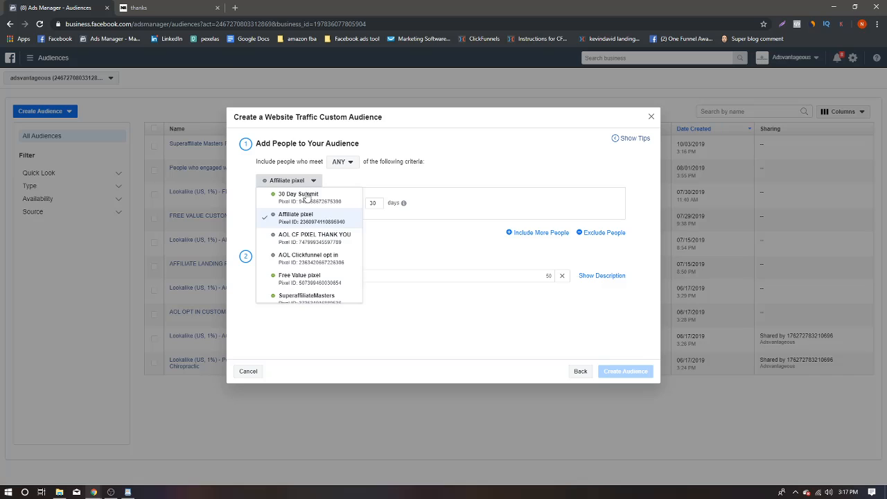
{"action": "left_click", "coordinate": [309, 299]}
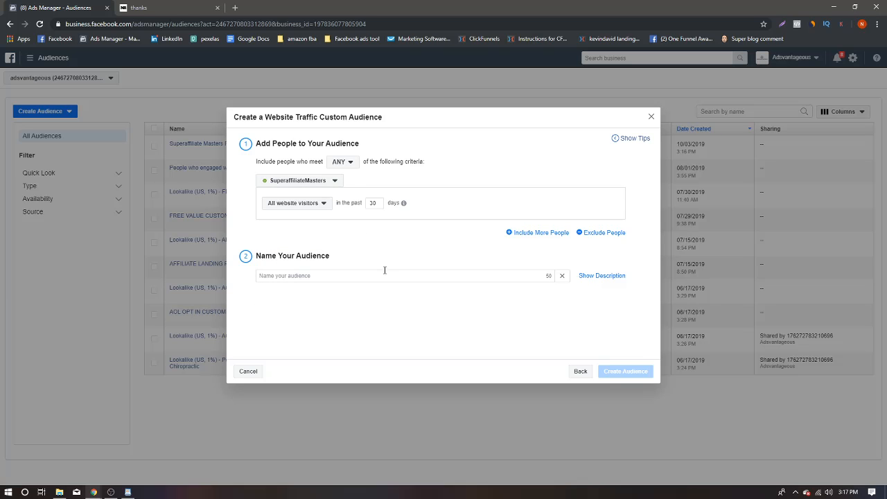
{"action": "left_click", "coordinate": [344, 164]}
{"action": "left_click", "coordinate": [347, 190]}
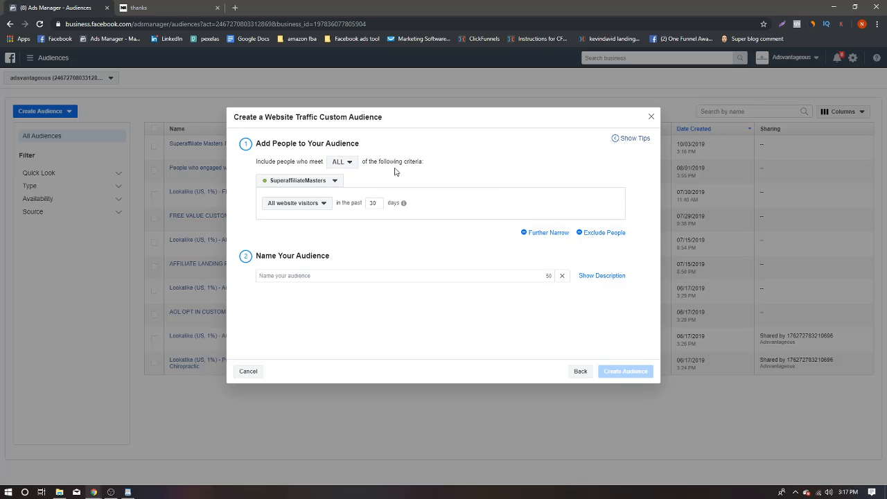
- Set the inclusion rule to people who visited specific web pages in the past 180 days
{"action": "left_click", "coordinate": [296, 205]}
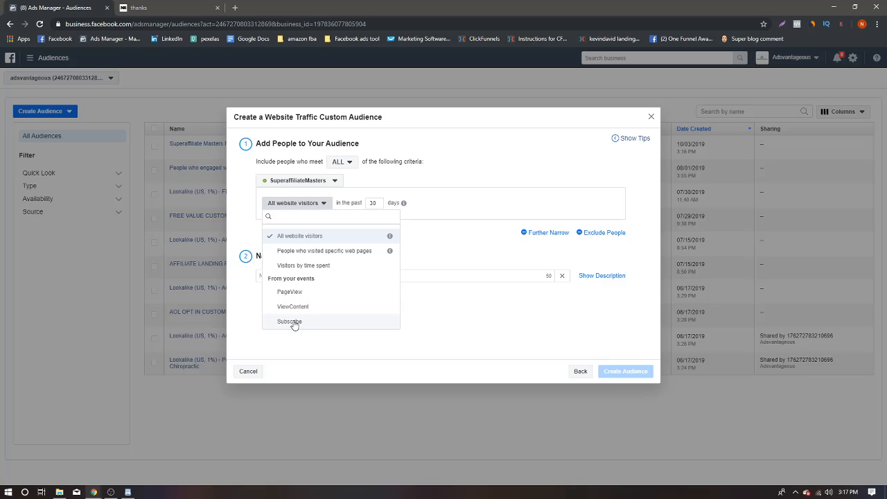
{"action": "left_click", "coordinate": [323, 251]}
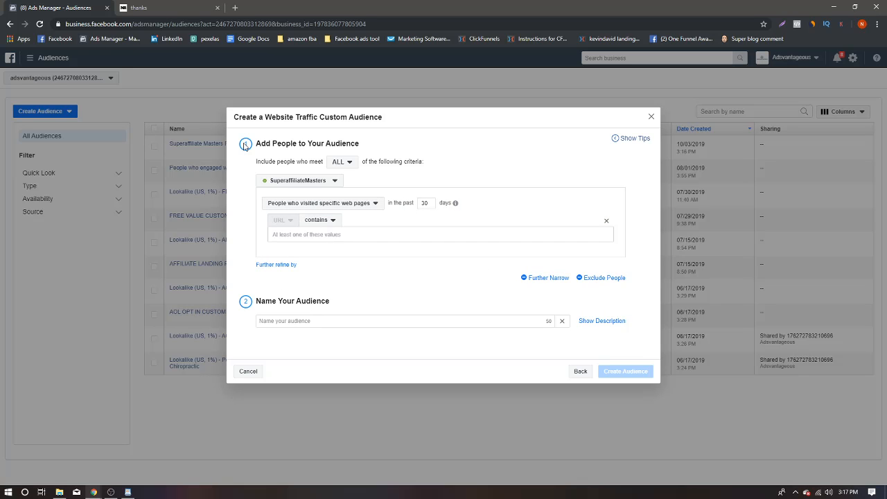
{"action": "left_click", "coordinate": [158, 6]}
{"action": "left_click", "coordinate": [55, 5]}
{"action": "left_click", "coordinate": [316, 239]}
{"action": "left_click_drag", "start_coordinate": [429, 202], "coordinate": [410, 200]}
{"action": "type", "text": "18"}
- Examine the welcome-to-the-family page and try its course access link, closing the extra tab it opens
{"action": "left_click", "coordinate": [201, 7]}
{"action": "scroll", "coordinate": [528, 306], "scroll_direction": "down", "scroll_amount": 2}
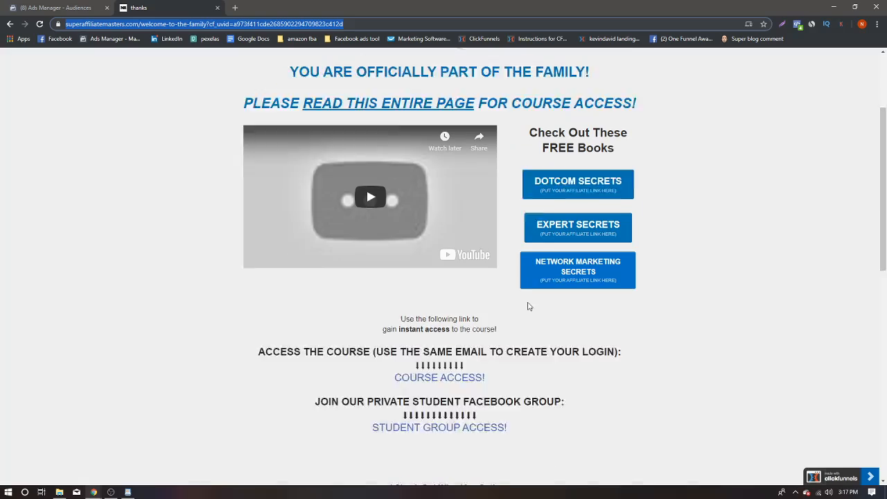
{"action": "scroll", "coordinate": [527, 306], "scroll_direction": "down", "scroll_amount": 3}
{"action": "left_click", "coordinate": [416, 199]}
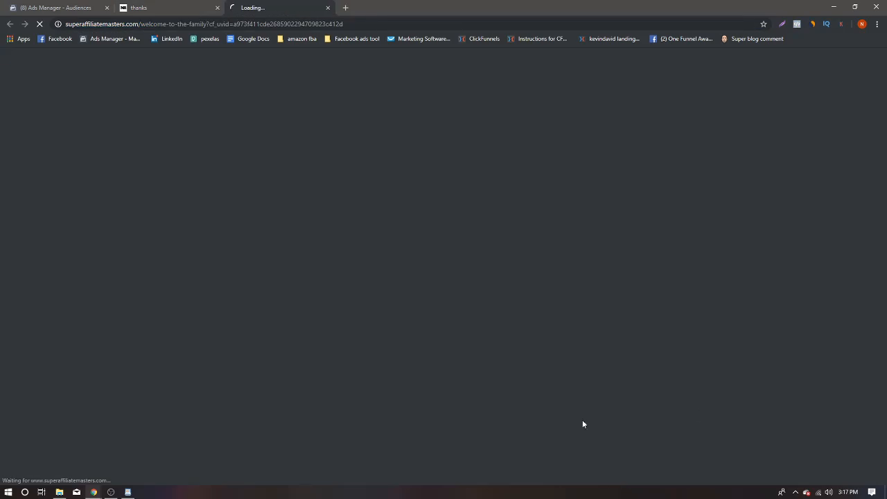
{"action": "scroll", "coordinate": [366, 328], "scroll_direction": "down", "scroll_amount": 5}
{"action": "scroll", "coordinate": [412, 234], "scroll_direction": "up", "scroll_amount": 1}
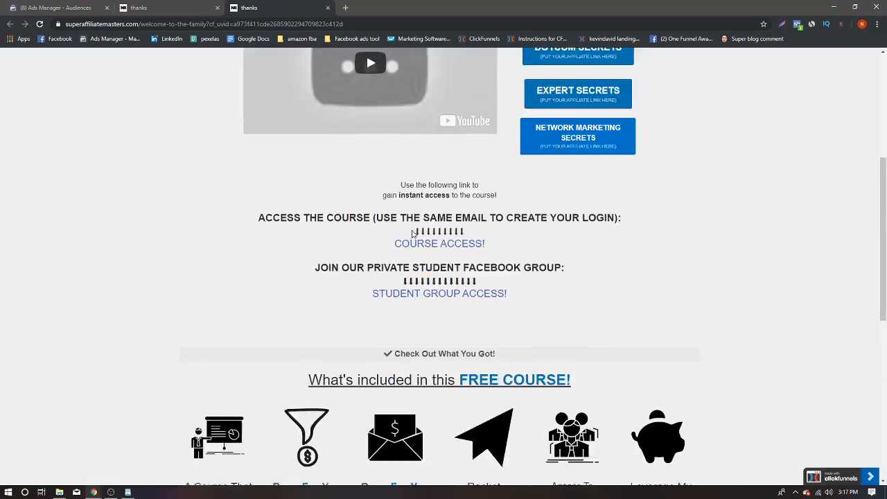
{"action": "scroll", "coordinate": [411, 233], "scroll_direction": "down", "scroll_amount": 6}
{"action": "scroll", "coordinate": [439, 291], "scroll_direction": "up", "scroll_amount": 5}
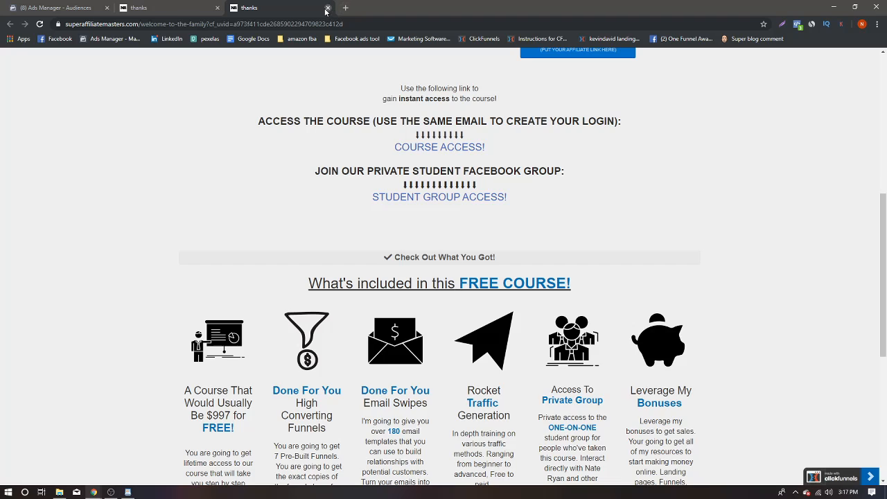
{"action": "left_click", "coordinate": [327, 9]}
{"action": "scroll", "coordinate": [135, 90], "scroll_direction": "up", "scroll_amount": 3}
- Go to clickfunnel.com in the browser tab that holds the welcome page
{"action": "left_click", "coordinate": [190, 25]}
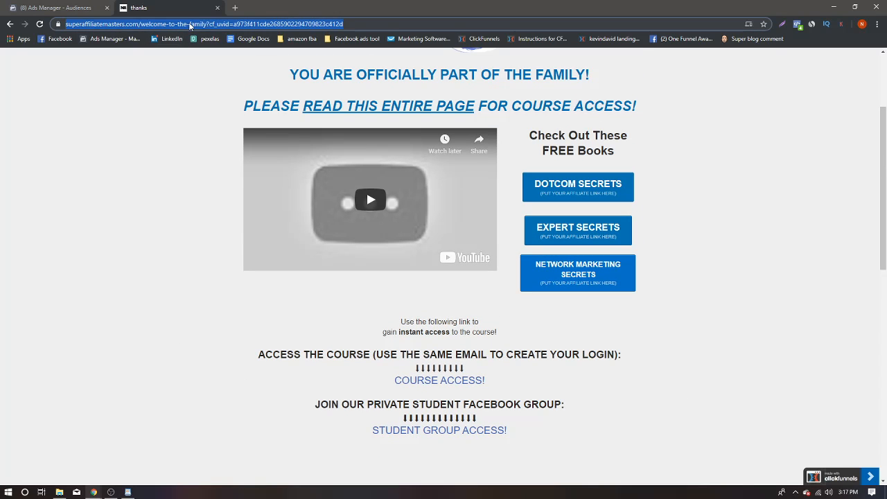
{"action": "type", "text": "clickf"}
{"action": "key", "text": "BackSpace"}
{"action": "key", "text": "BackSpace"}
{"action": "key", "text": "BackSpace"}
{"action": "key", "text": "BackSpace"}
{"action": "key", "text": "BackSpace"}
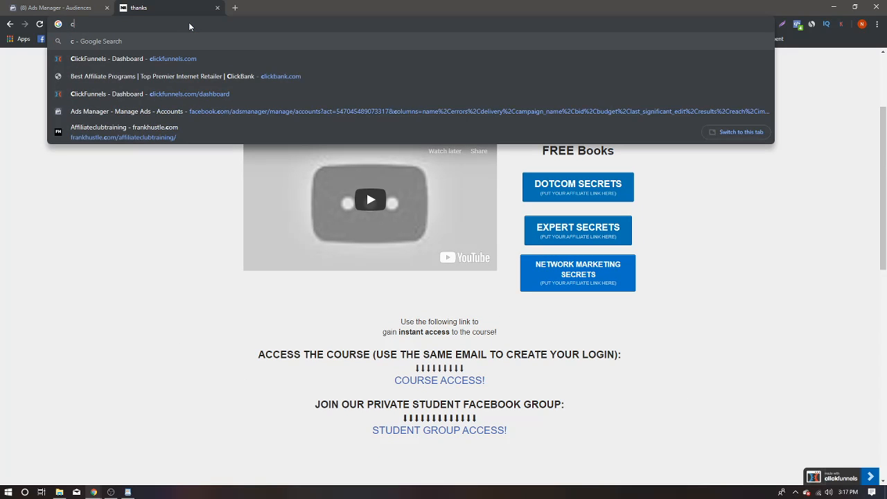
{"action": "type", "text": "lickfunnels"}
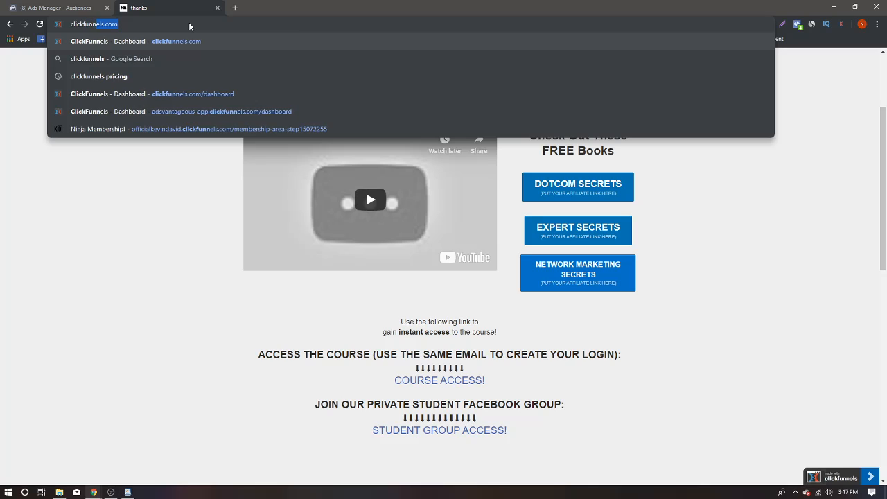
{"action": "key", "text": "BackSpace"}
{"action": "key", "text": "BackSpace"}
{"action": "type", "text": ".com"}
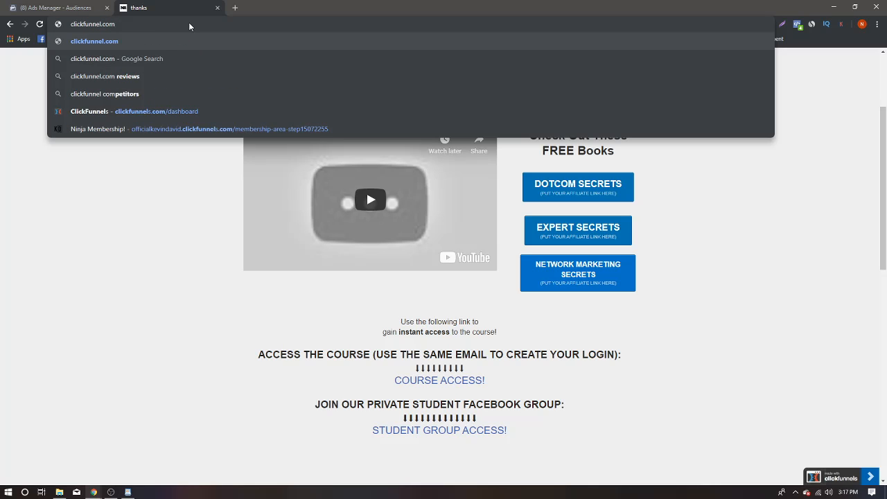
{"action": "key", "text": "Return"}
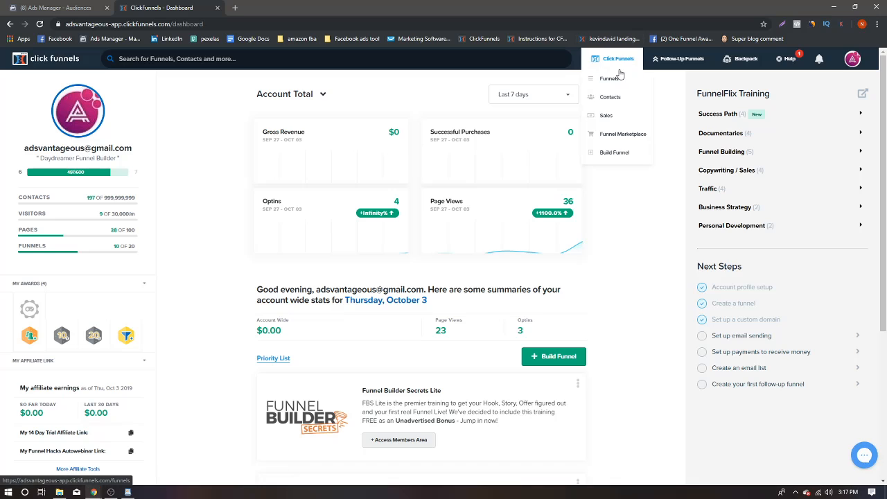
- Open the My Course funnel's Membership Area step, look through its lessons and open the membership design in the editor
{"action": "left_click", "coordinate": [617, 77]}
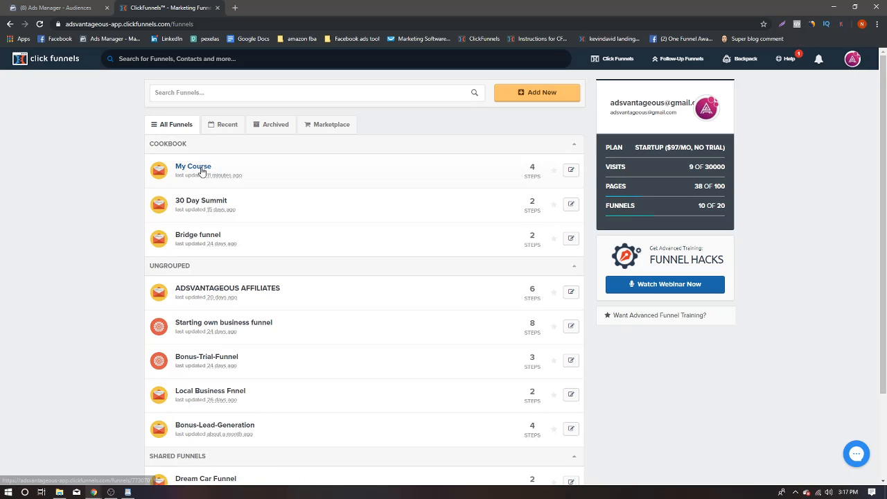
{"action": "left_click", "coordinate": [203, 171]}
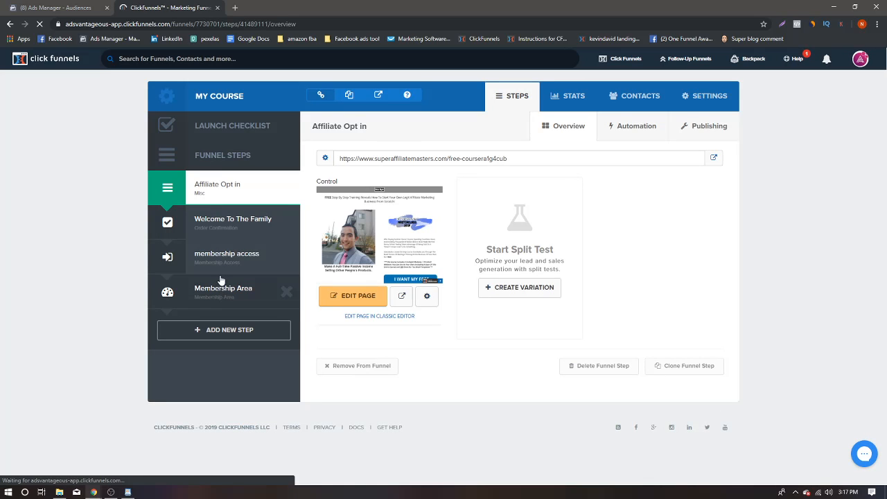
{"action": "left_click", "coordinate": [221, 283]}
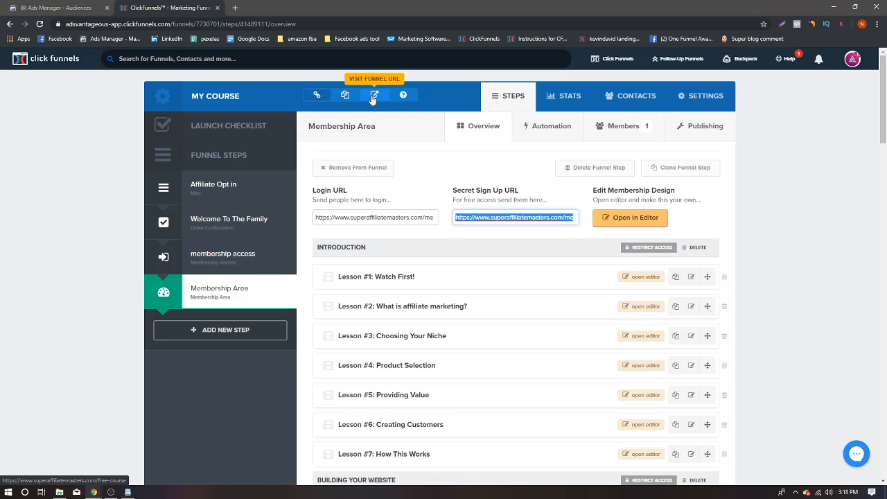
{"action": "scroll", "coordinate": [361, 138], "scroll_direction": "down", "scroll_amount": 6}
{"action": "scroll", "coordinate": [554, 183], "scroll_direction": "up", "scroll_amount": 6}
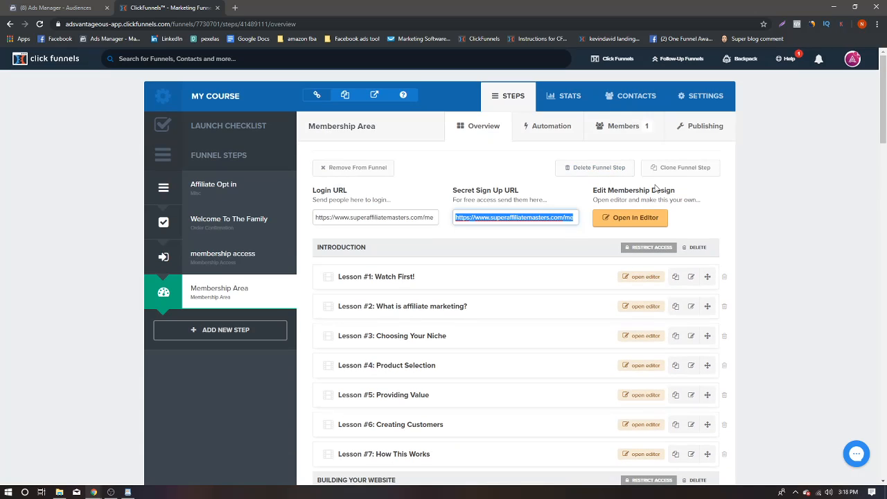
{"action": "left_click", "coordinate": [634, 219]}
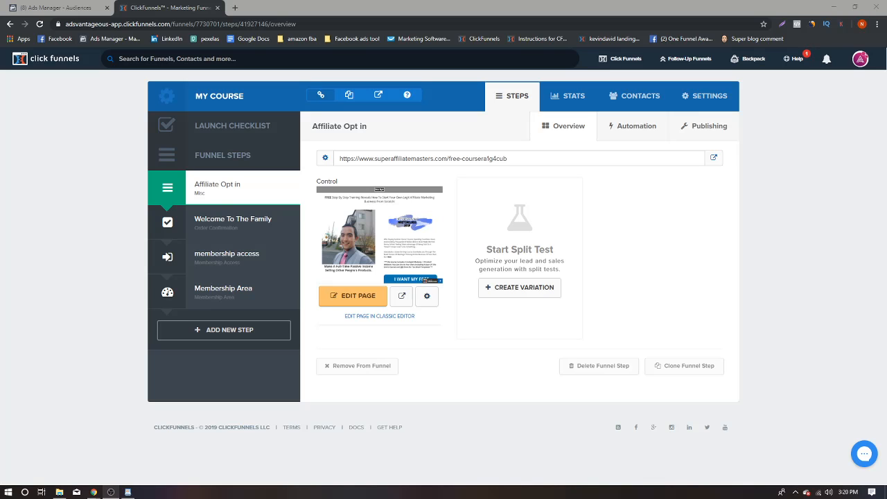
- Copy the Membership Area step's path, membership-area, from its publishing settings
{"action": "left_click", "coordinate": [198, 297]}
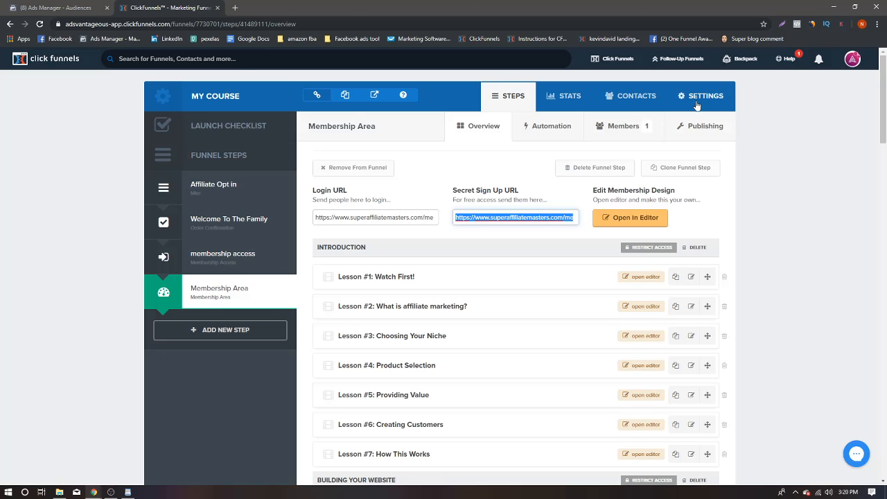
{"action": "left_click", "coordinate": [702, 125]}
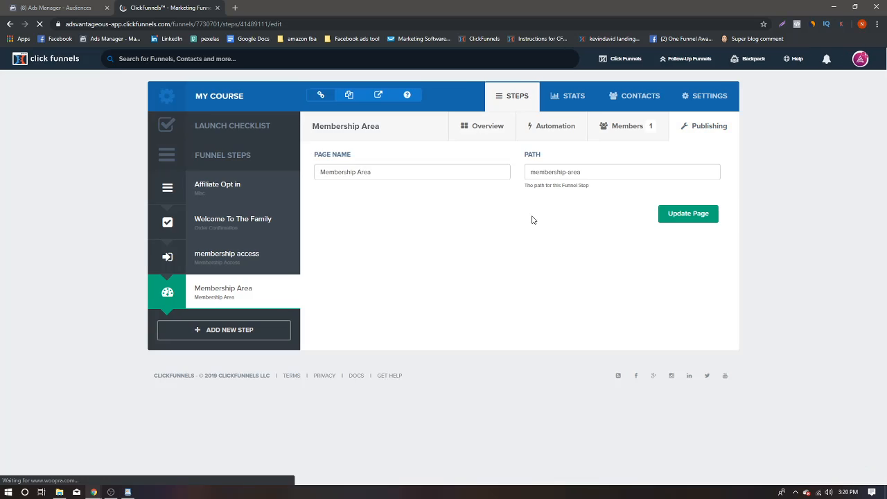
{"action": "left_click", "coordinate": [355, 171]}
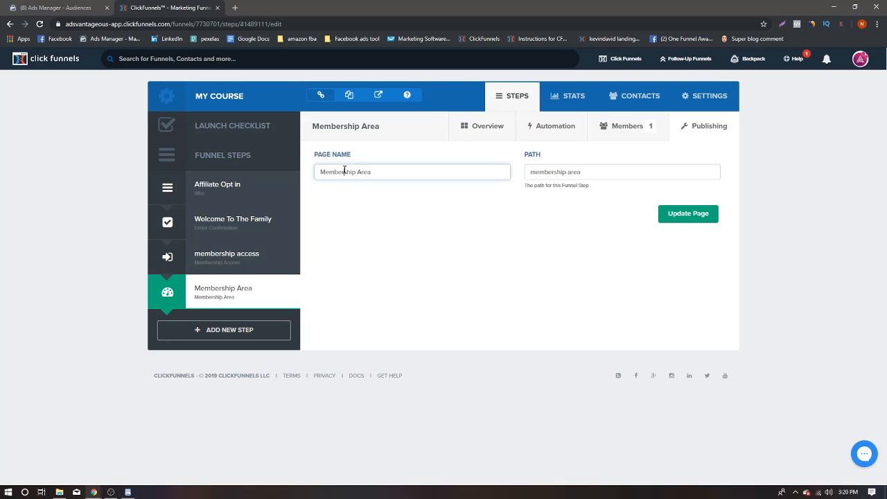
{"action": "key", "text": "ctrl+a"}
{"action": "right_click", "coordinate": [355, 172]}
{"action": "left_click", "coordinate": [563, 172]}
{"action": "key", "text": "ctrl+a"}
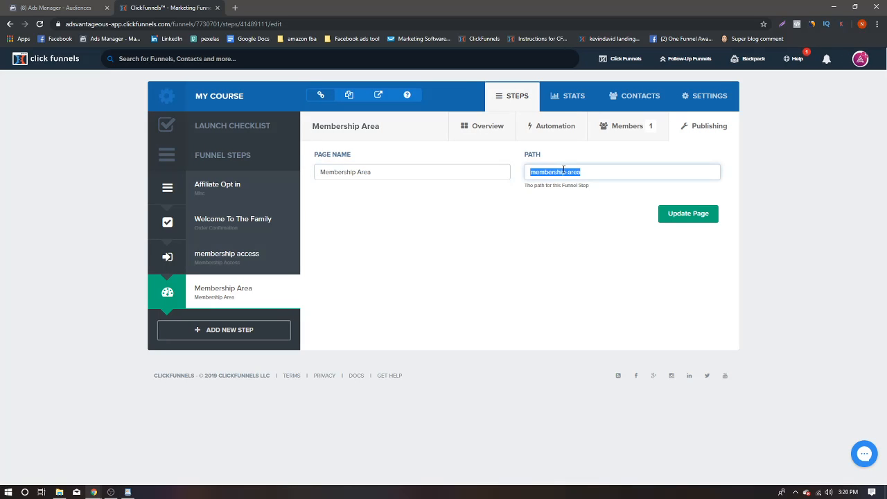
{"action": "right_click", "coordinate": [563, 171]}
{"action": "left_click", "coordinate": [585, 203]}
- Switch back to Ads Manager and enter membership-area as the inclusion rule's URL contains value
{"action": "left_click", "coordinate": [55, 8]}
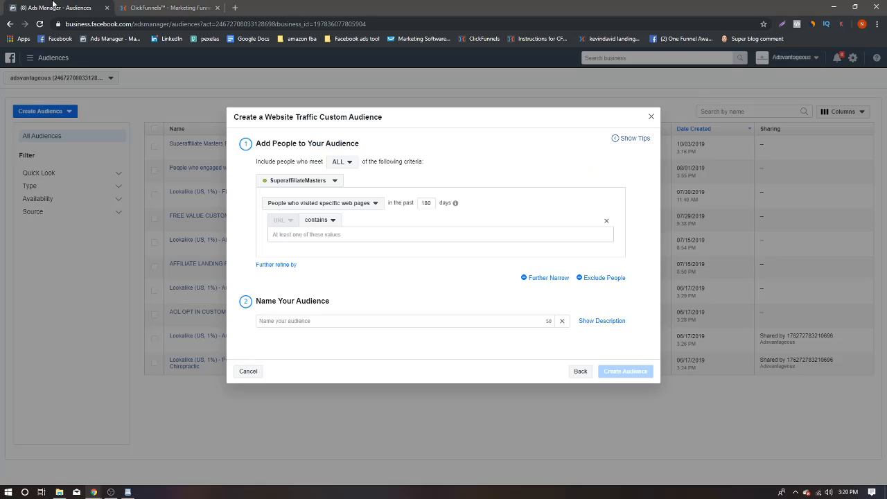
{"action": "right_click", "coordinate": [305, 234]}
{"action": "left_click", "coordinate": [325, 306]}
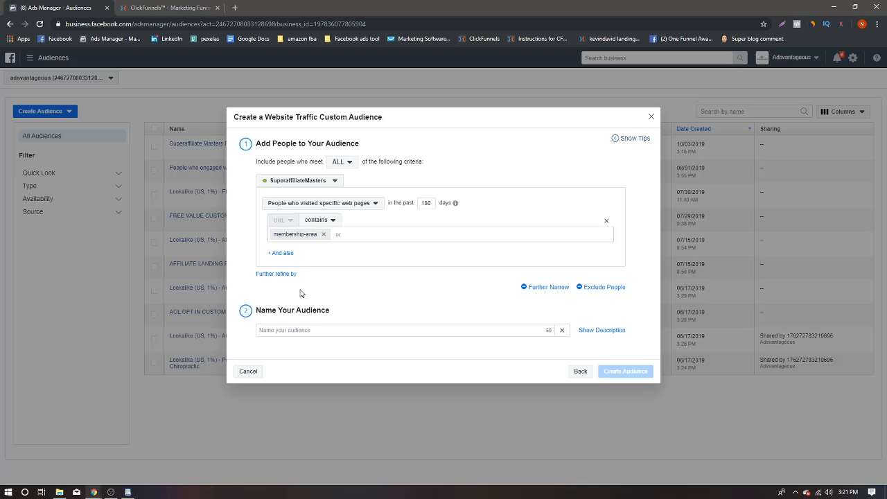
- Name the audience "LookAlike FOr superaffiliate masters", create it and close the confirmation
{"action": "left_click", "coordinate": [298, 330]}
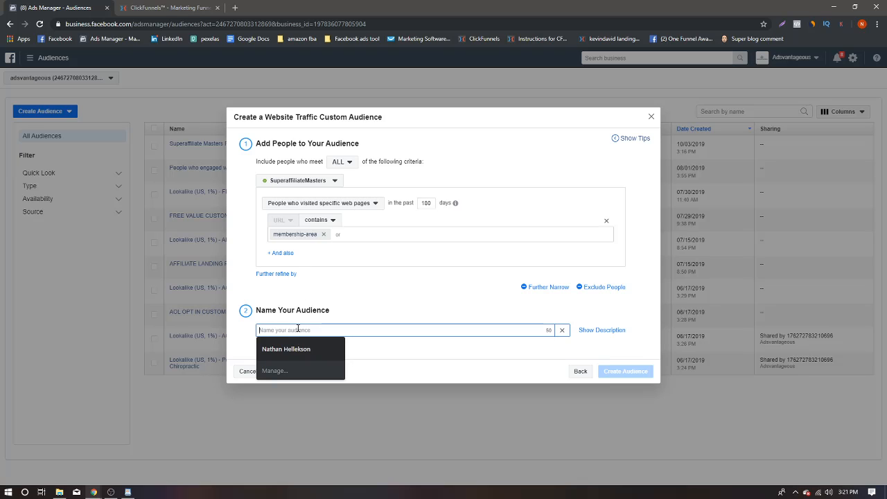
{"action": "type", "text": "s"}
{"action": "key", "text": "BackSpace"}
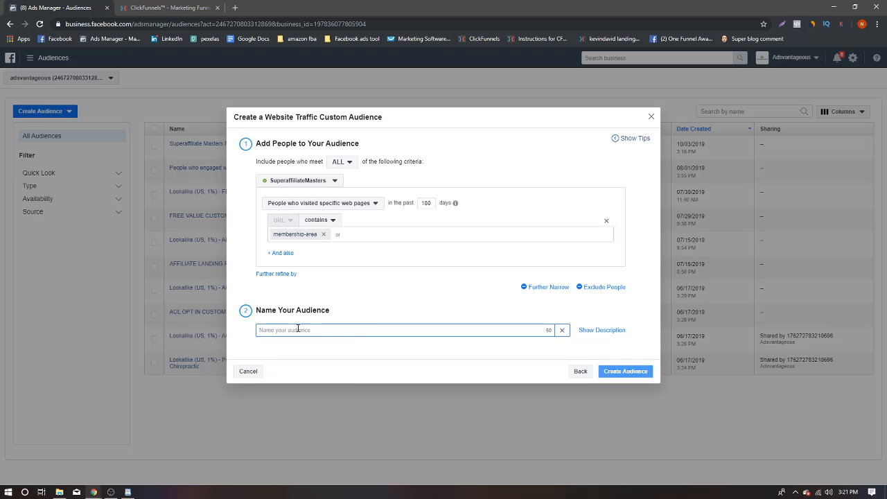
{"action": "type", "text": "Look"}
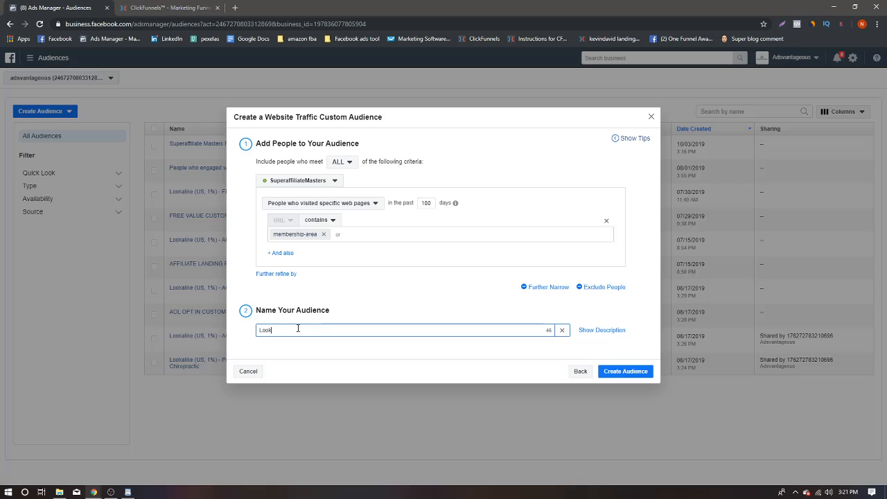
{"action": "type", "text": "Alike FOr Superaffiliate masters"}
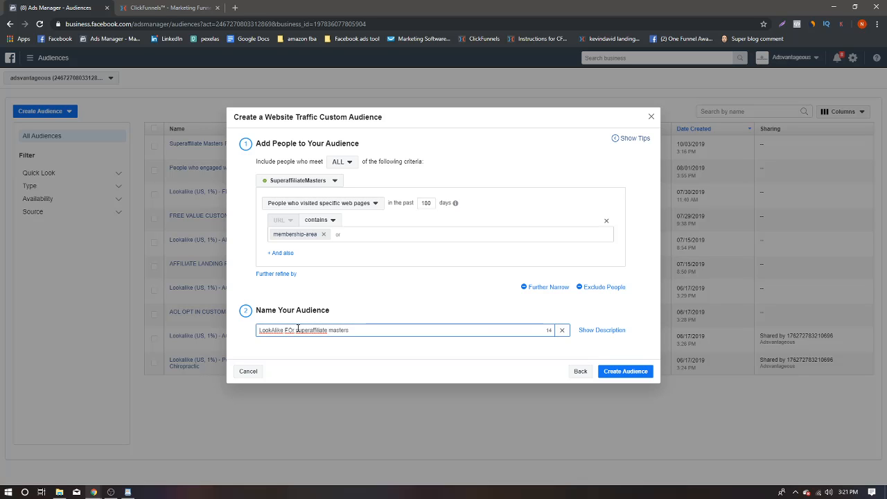
{"action": "left_click", "coordinate": [620, 371]}
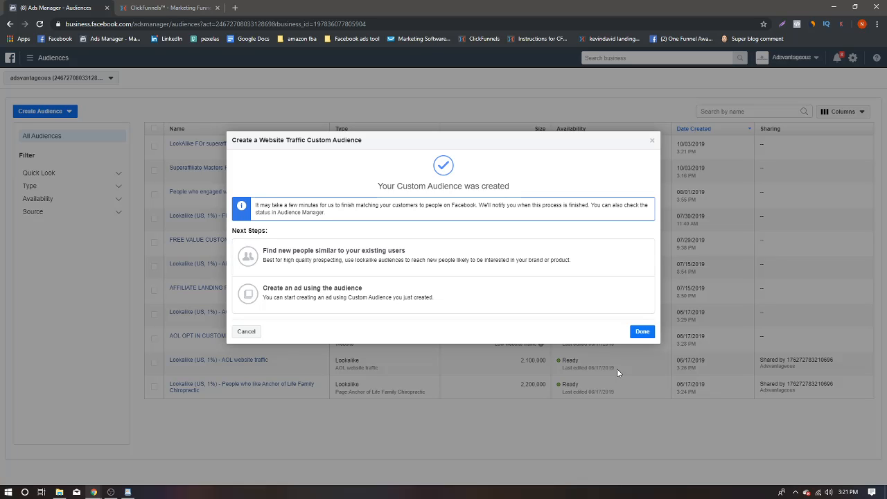
{"action": "left_click", "coordinate": [641, 340]}
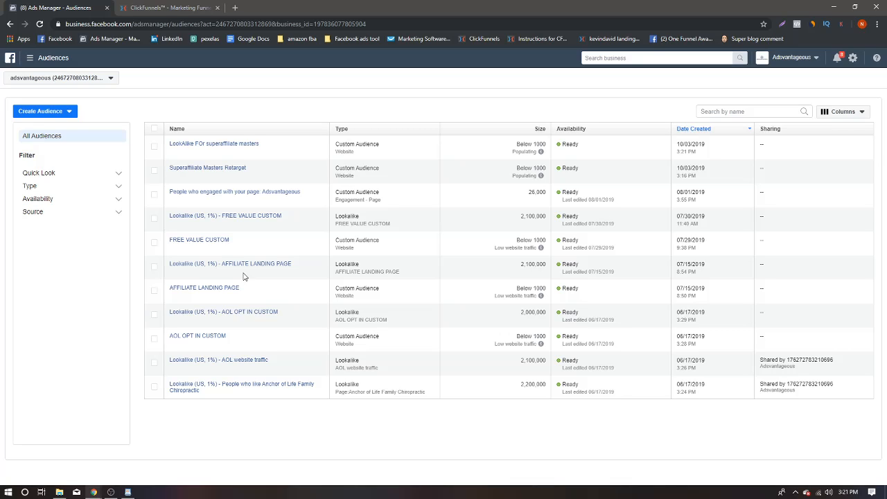
- Start a new lookalike audience and choose the custom audience "LookAlike FOr superaffiliate masters" as its source
{"action": "left_click", "coordinate": [42, 113]}
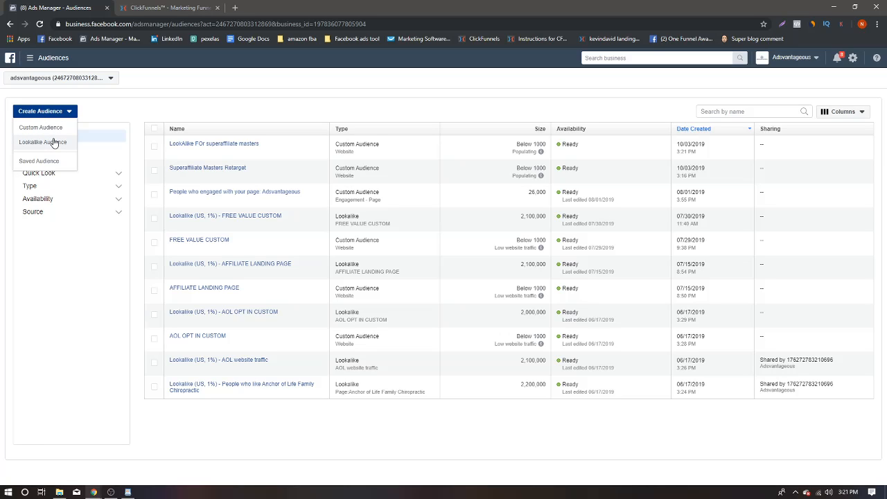
{"action": "left_click", "coordinate": [54, 142]}
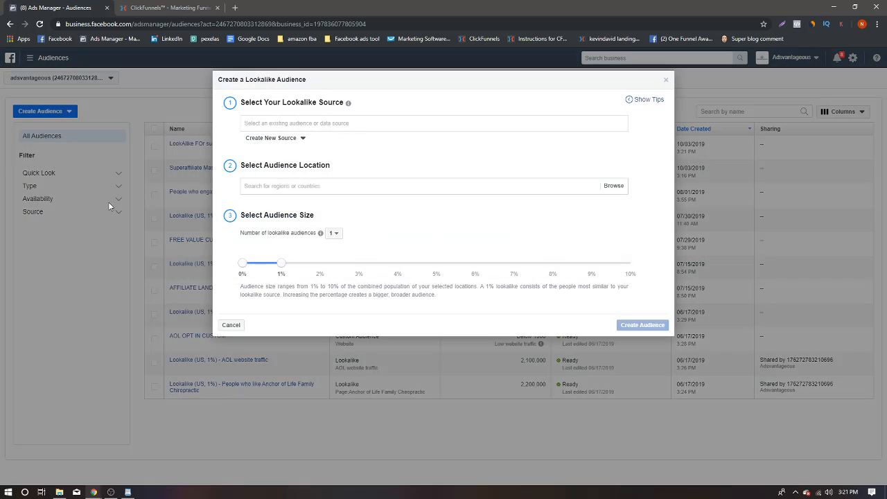
{"action": "left_click", "coordinate": [326, 123]}
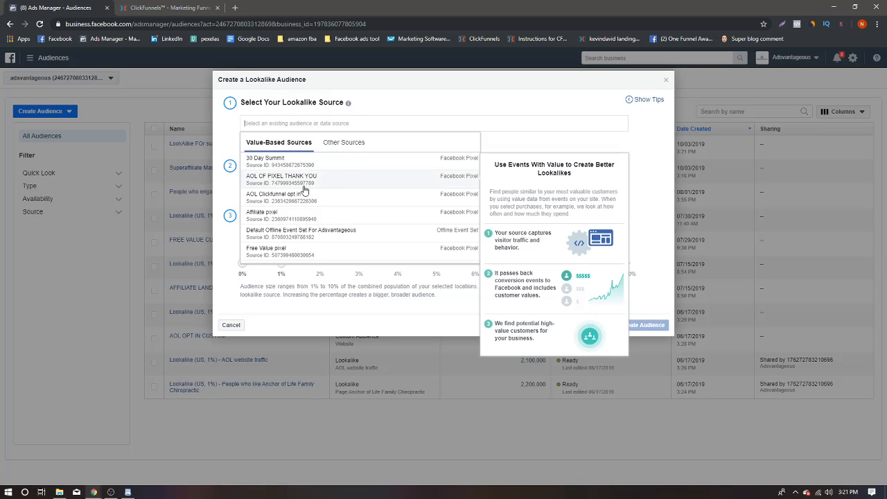
{"action": "left_click", "coordinate": [338, 145]}
{"action": "left_click", "coordinate": [278, 143]}
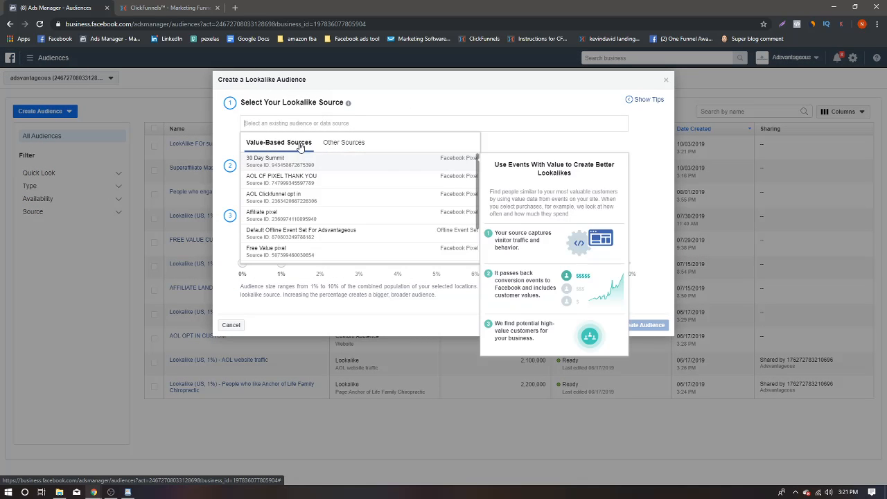
{"action": "left_click", "coordinate": [329, 144]}
{"action": "scroll", "coordinate": [331, 168], "scroll_direction": "down", "scroll_amount": 2}
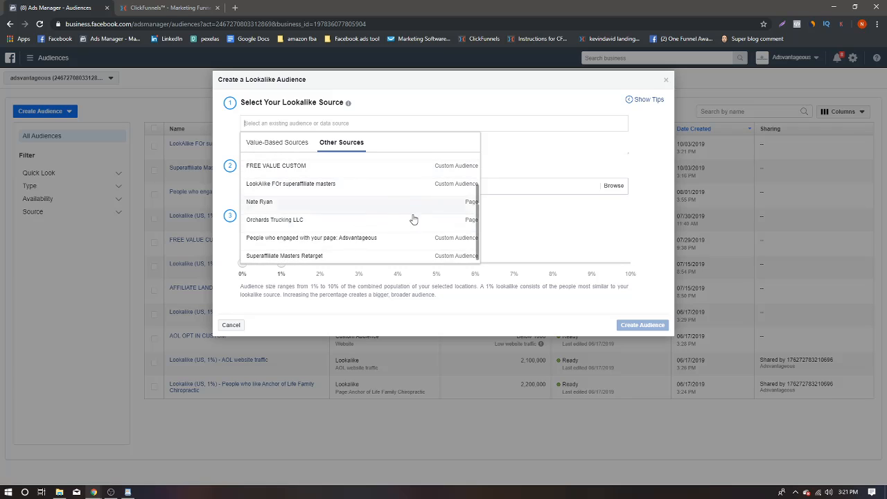
{"action": "left_click", "coordinate": [272, 185]}
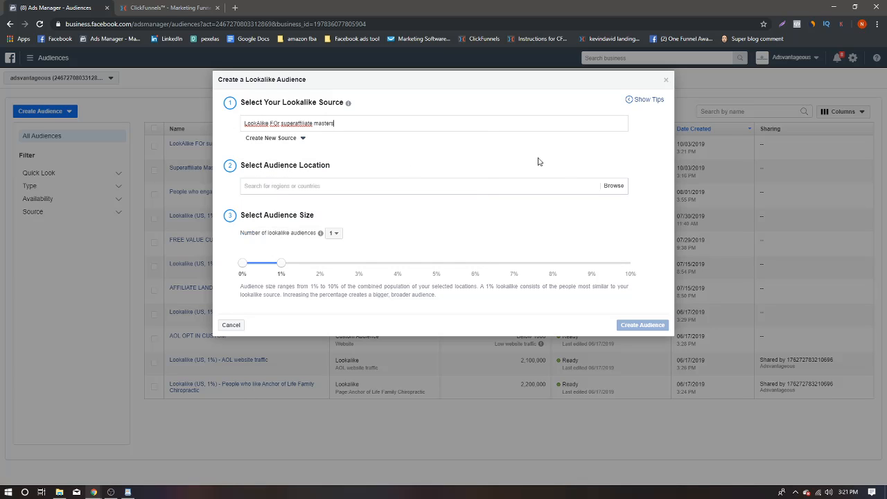
- Set the lookalike audience's location to United States and check its estimated reach
{"action": "left_click", "coordinate": [312, 186]}
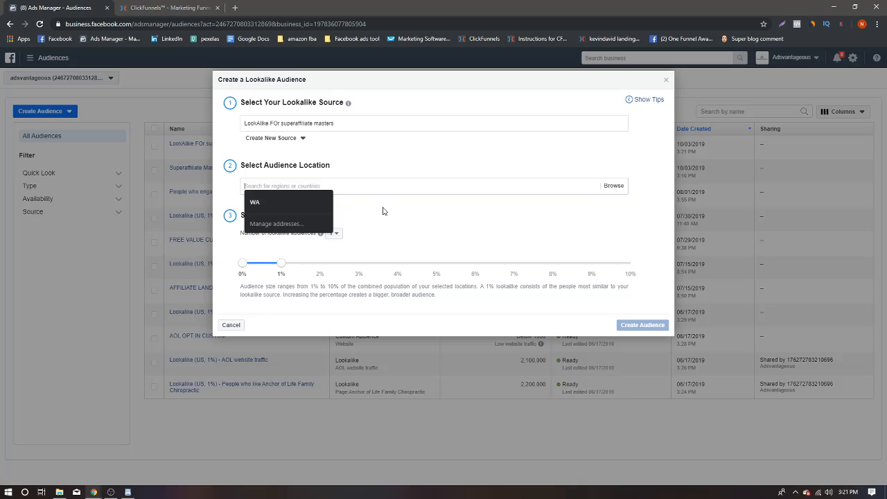
{"action": "type", "text": "yn"}
{"action": "key", "text": "BackSpace"}
{"action": "key", "text": "BackSpace"}
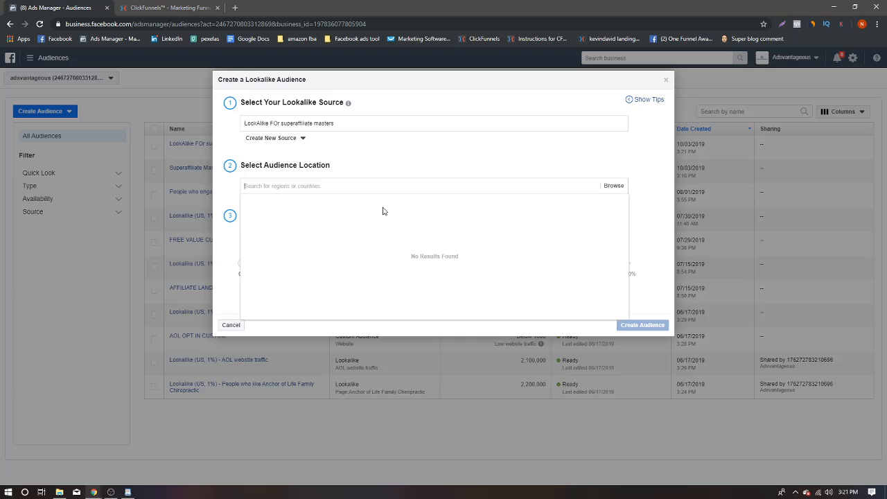
{"action": "left_click", "coordinate": [315, 186]}
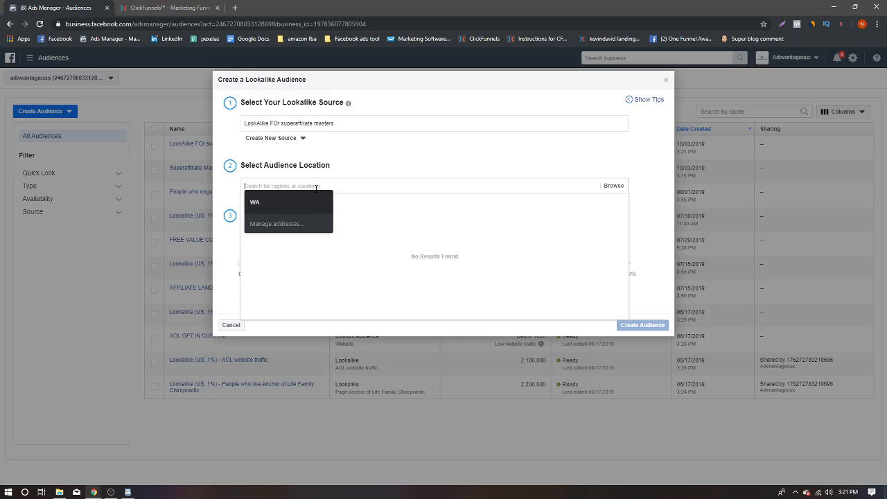
{"action": "type", "text": "United"}
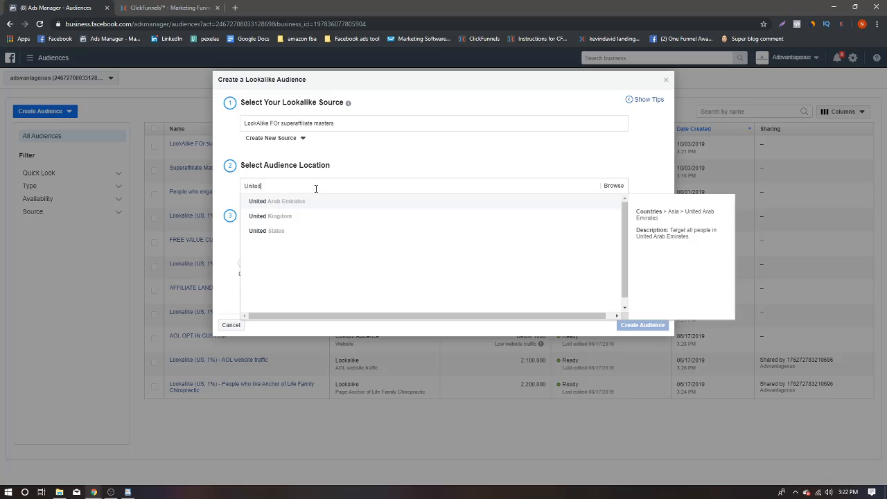
{"action": "left_click", "coordinate": [284, 231]}
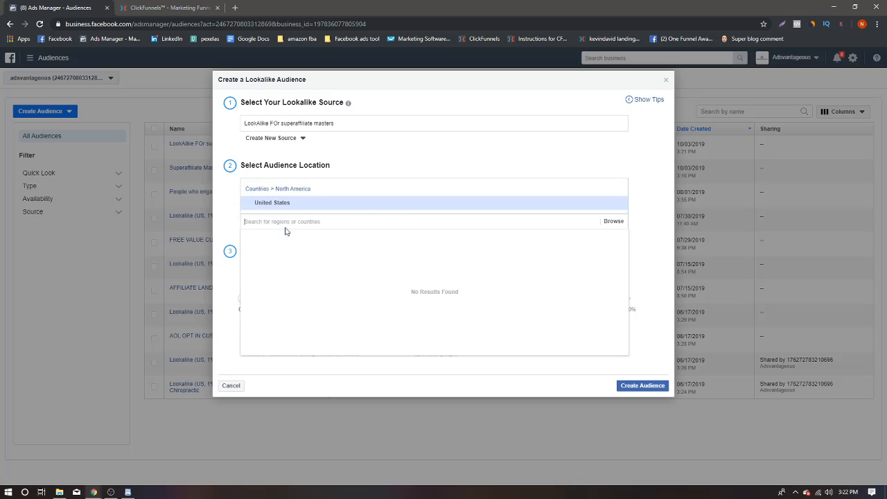
{"action": "double_click", "coordinate": [646, 196]}
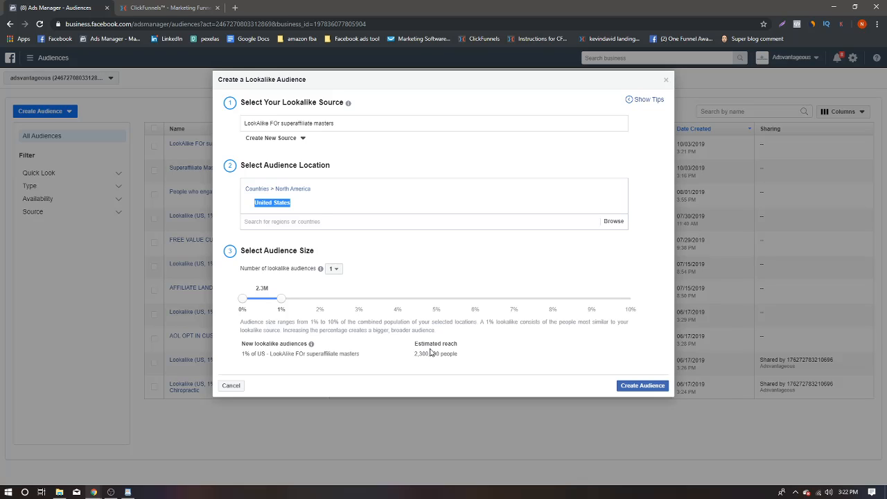
{"action": "left_click_drag", "start_coordinate": [412, 352], "coordinate": [465, 360]}
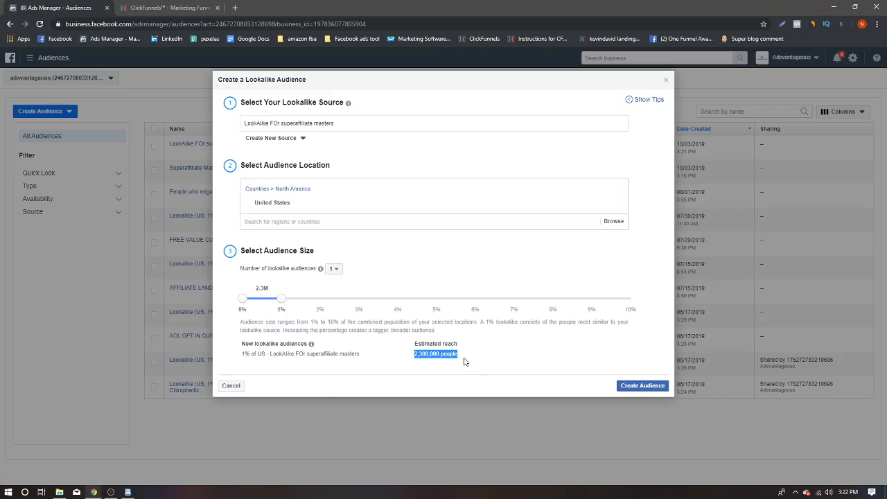